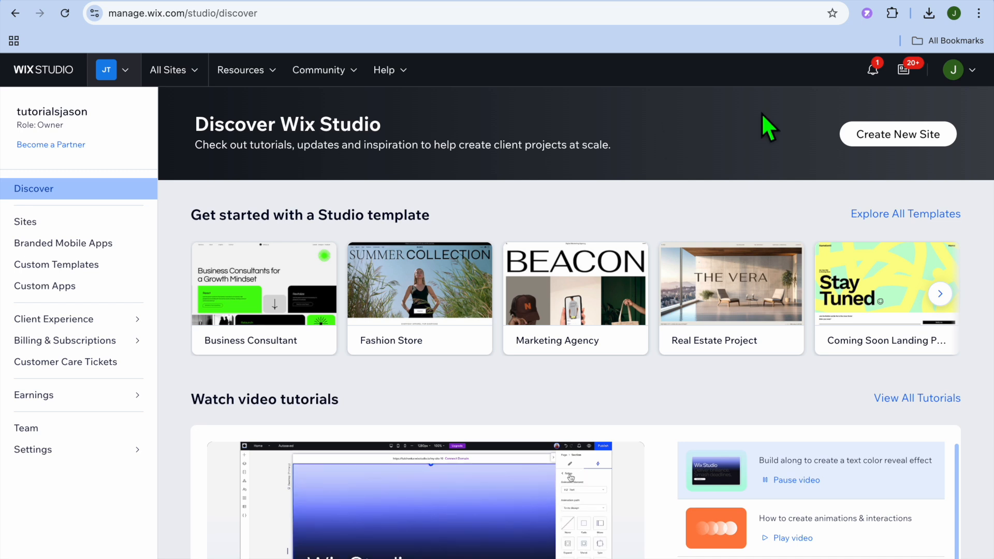
# Create a new site built on the Wix Editor and choose to set it up without the AI chat.
pyautogui.click(886, 135)
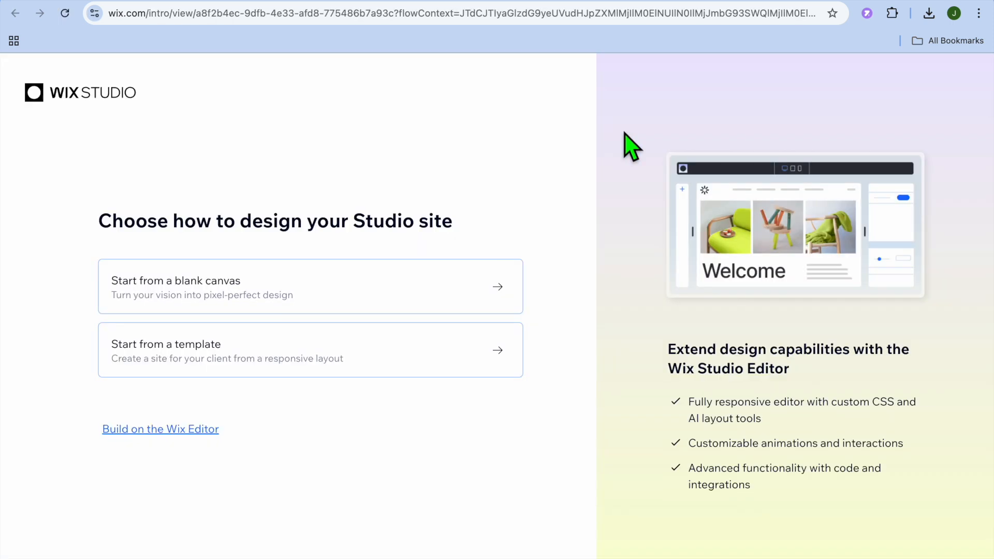
pyautogui.moveTo(155, 433)
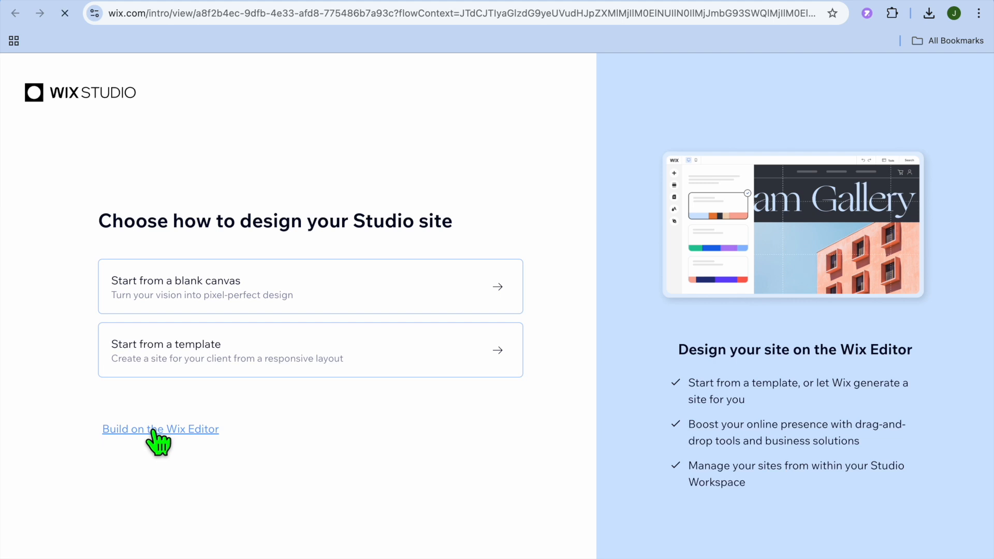
pyautogui.click(154, 431)
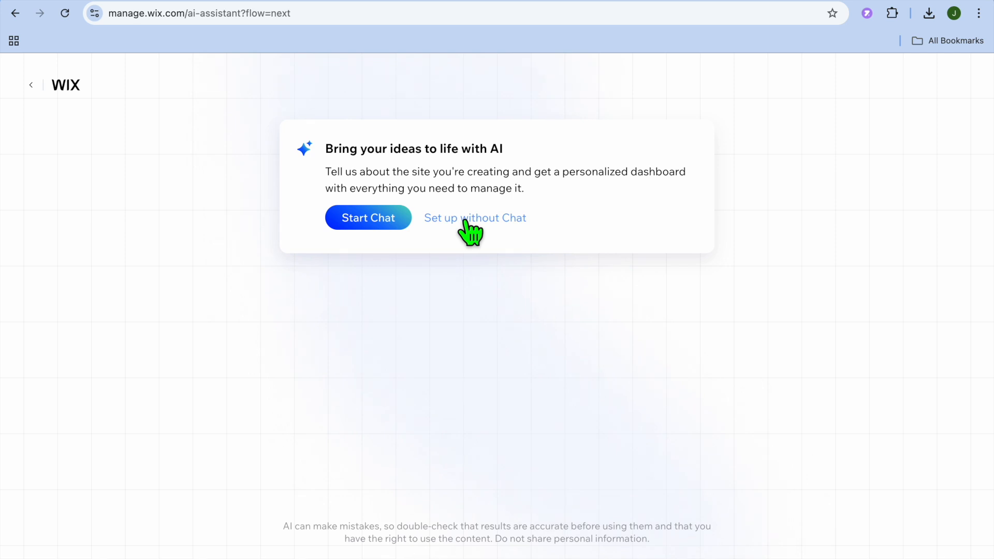
pyautogui.click(466, 222)
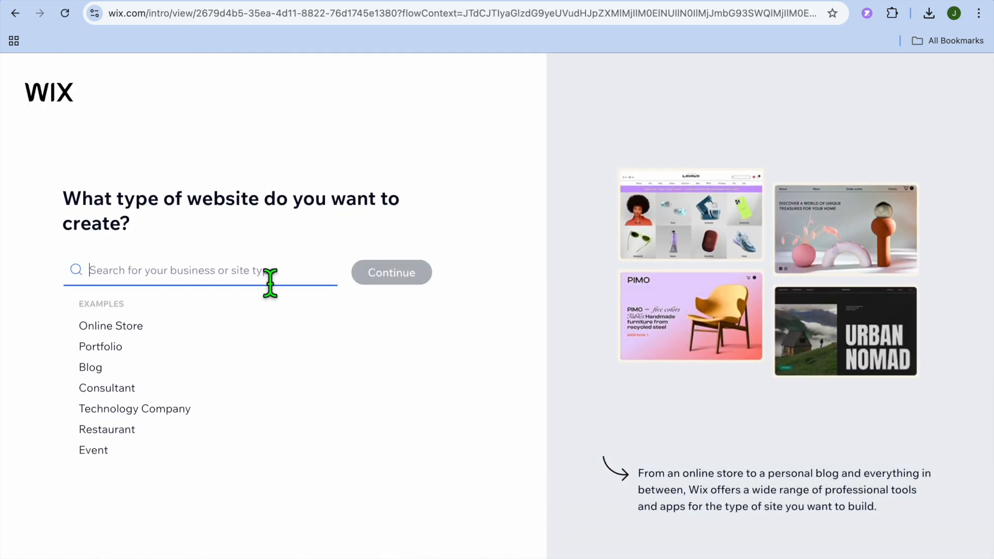
# Set the website type to Car Dealership and continue to the store setup.
pyautogui.write('car')
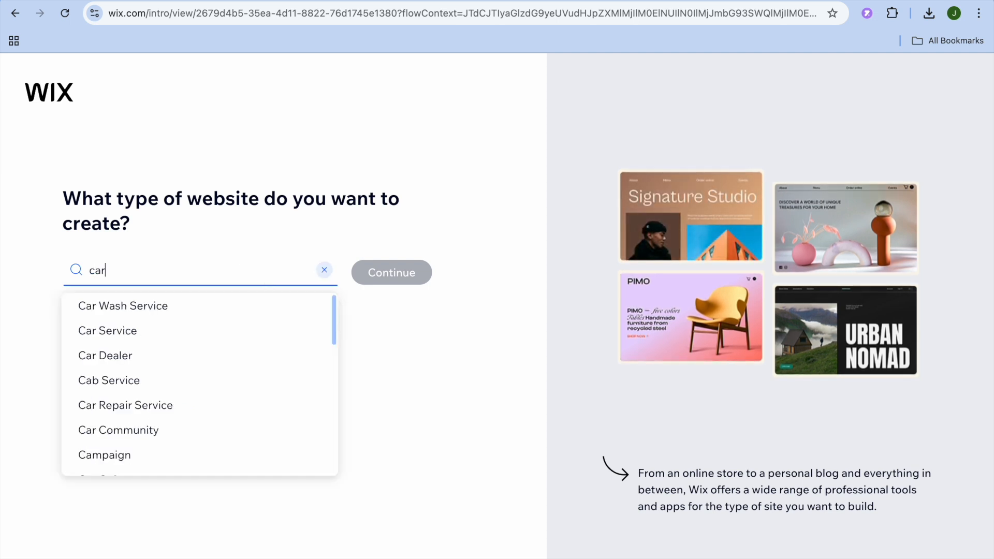
pyautogui.write(' d')
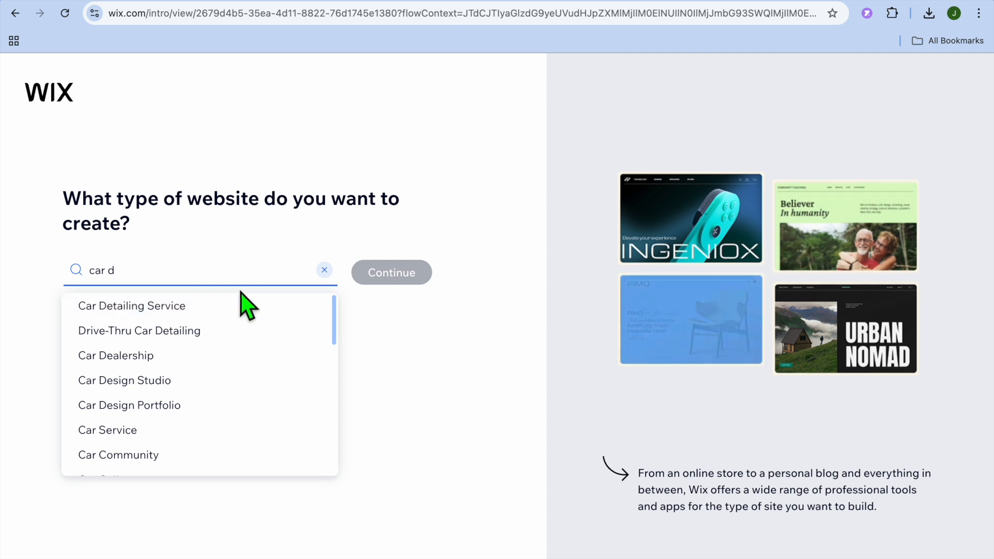
pyautogui.click(212, 355)
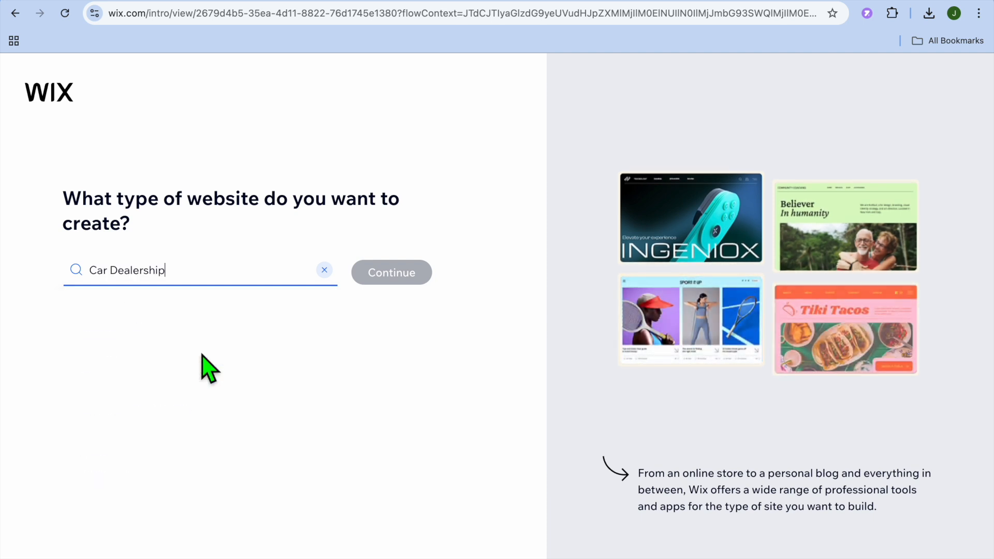
pyautogui.click(385, 273)
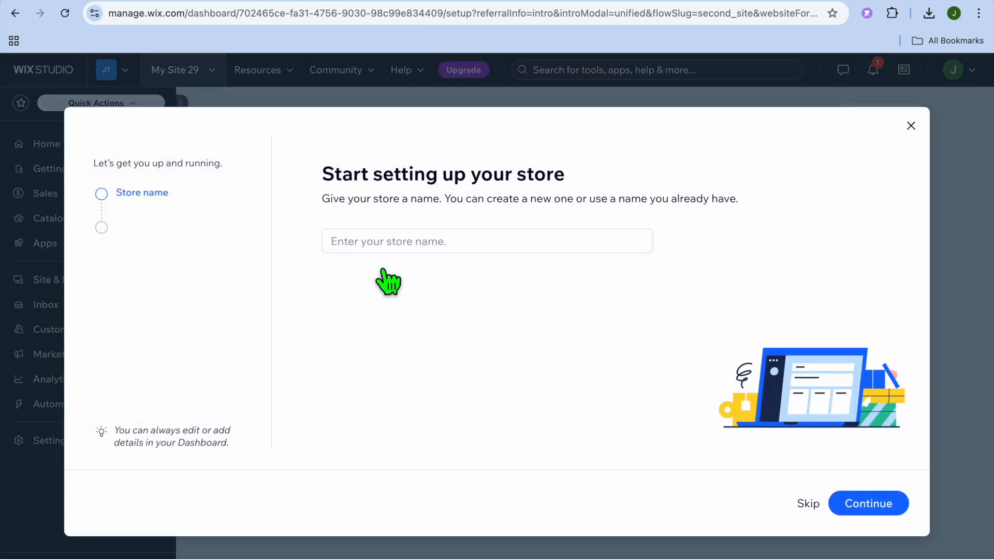
# Name the store "Jason cars" and continue the setup.
pyautogui.click(401, 244)
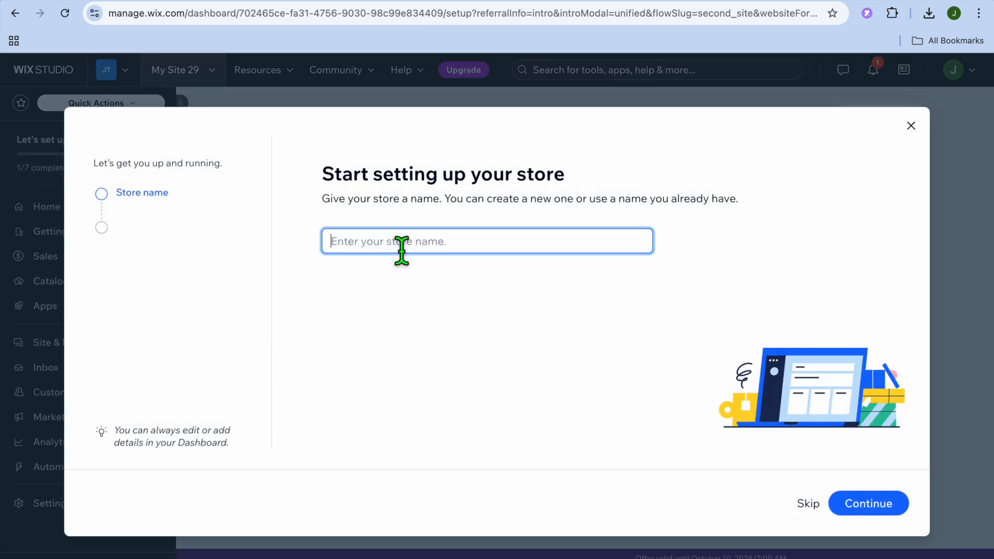
pyautogui.write('ca')
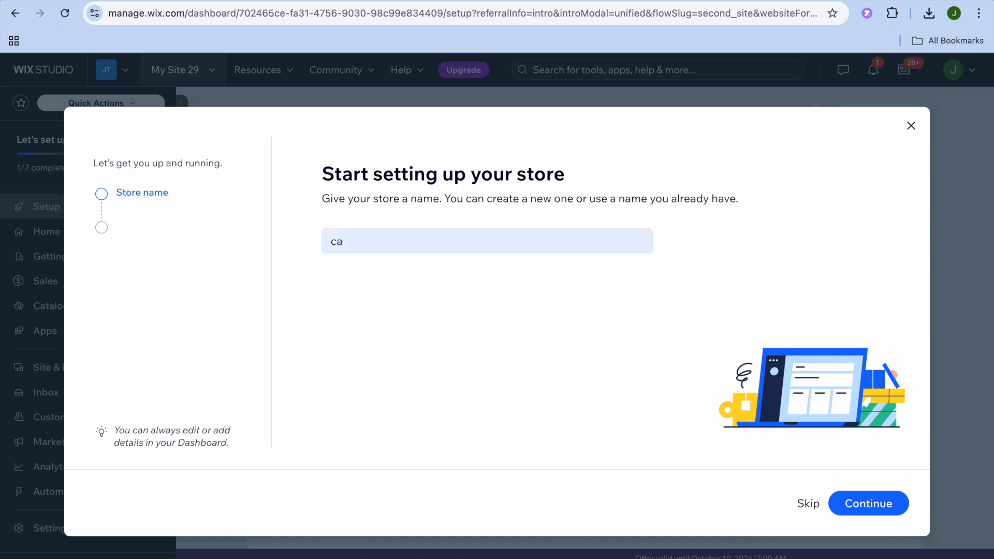
pyautogui.click(437, 246)
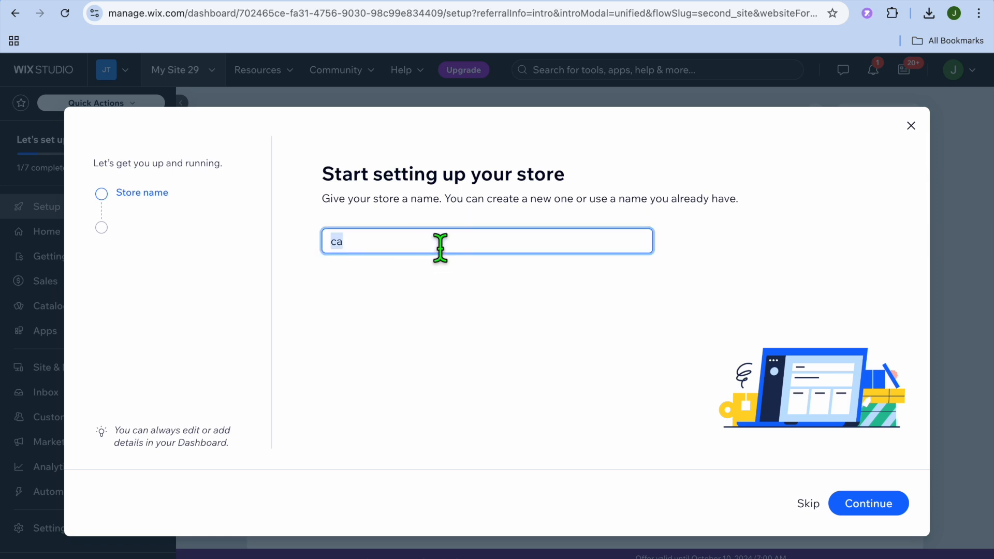
pyautogui.write('Jason cars')
pyautogui.click(891, 501)
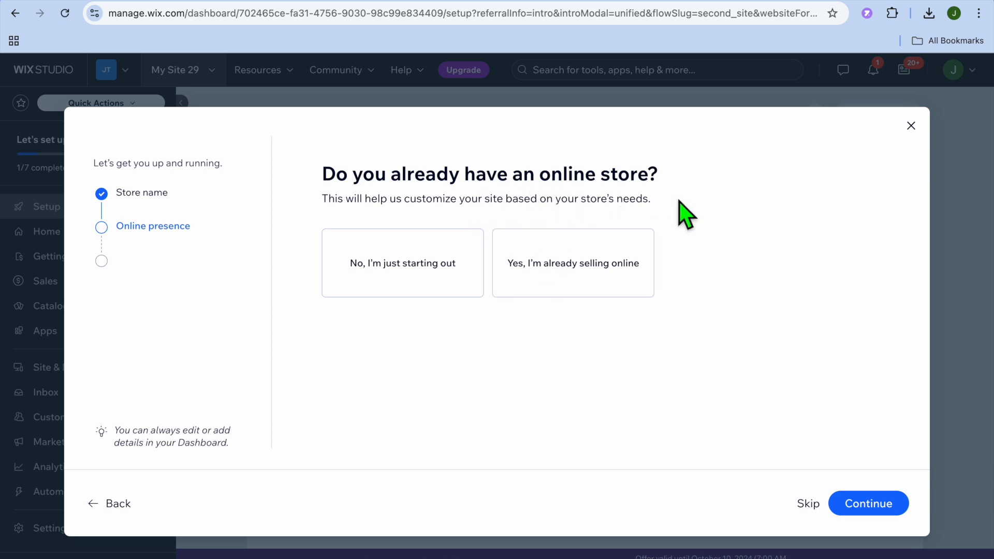
# State that the online store is just starting out and that it sells physical products.
pyautogui.click(405, 248)
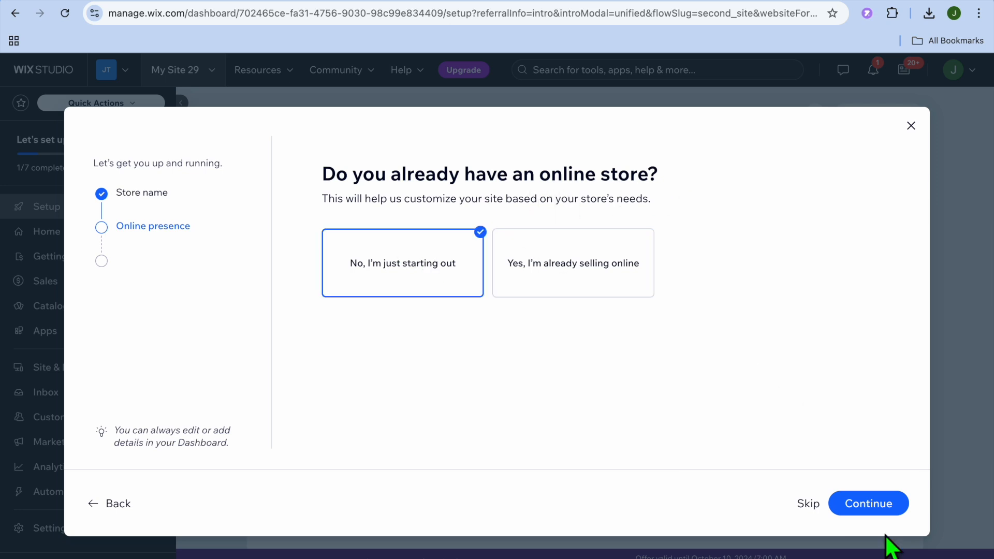
pyautogui.click(879, 509)
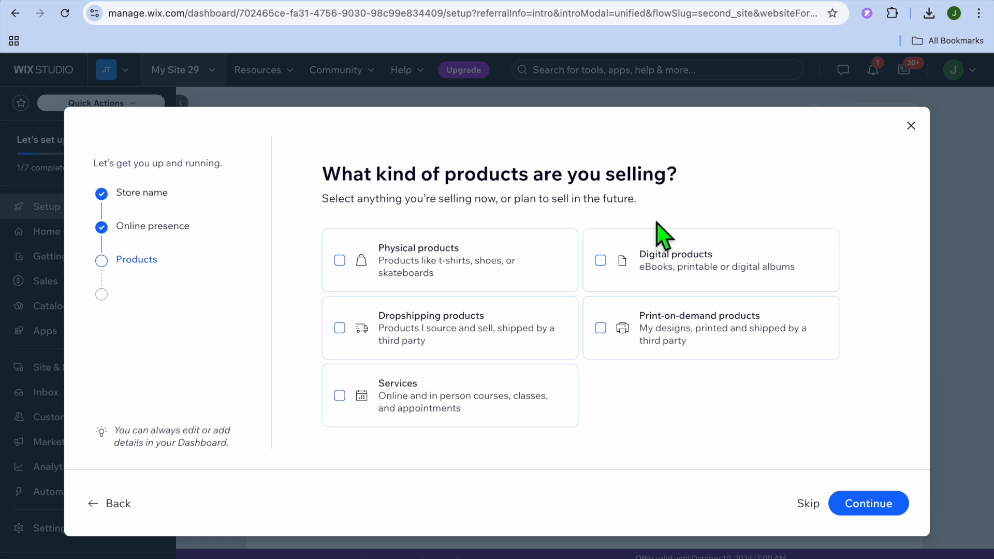
pyautogui.click(389, 250)
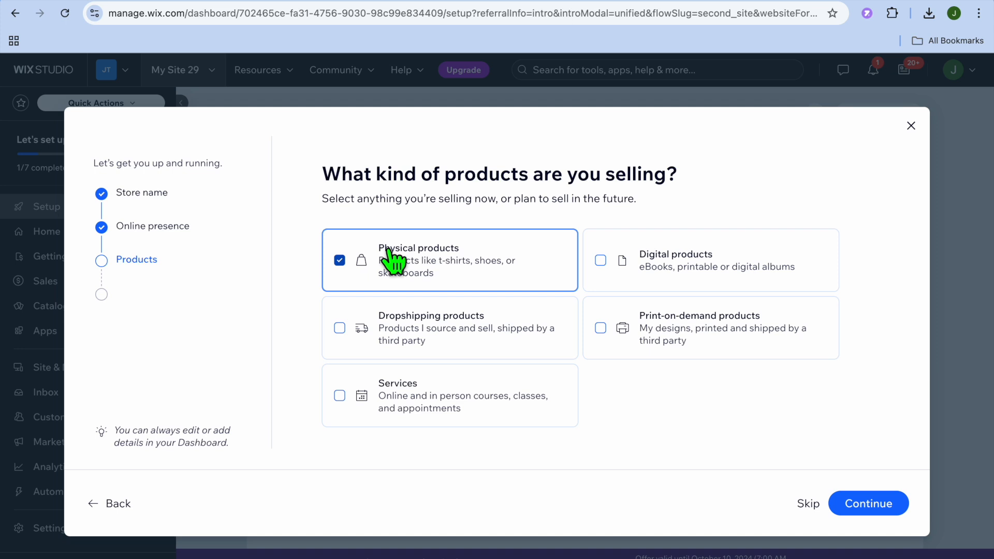
pyautogui.click(868, 506)
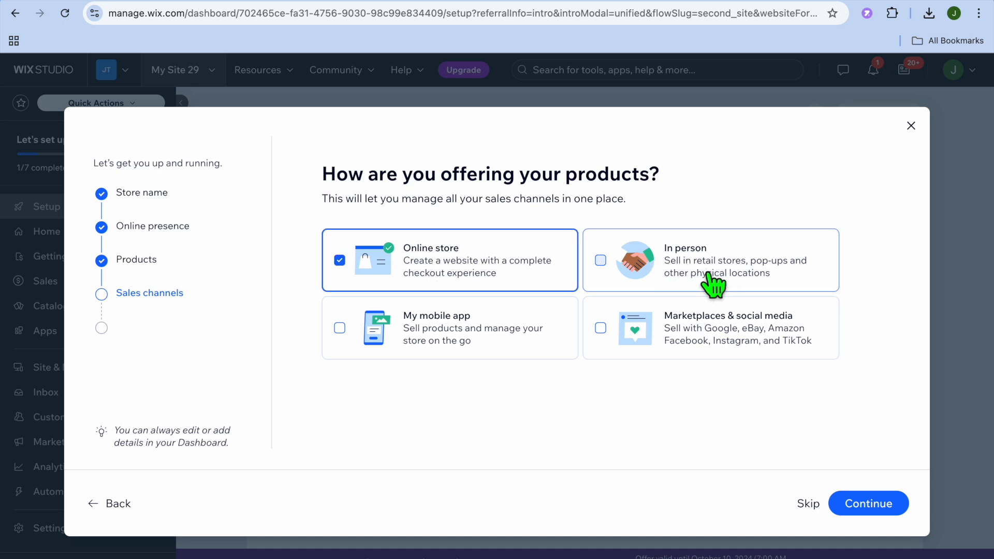
# Add In person as a sales channel alongside Online store, then finish the setup on the dashboard and dismiss the sale offer.
pyautogui.click(609, 257)
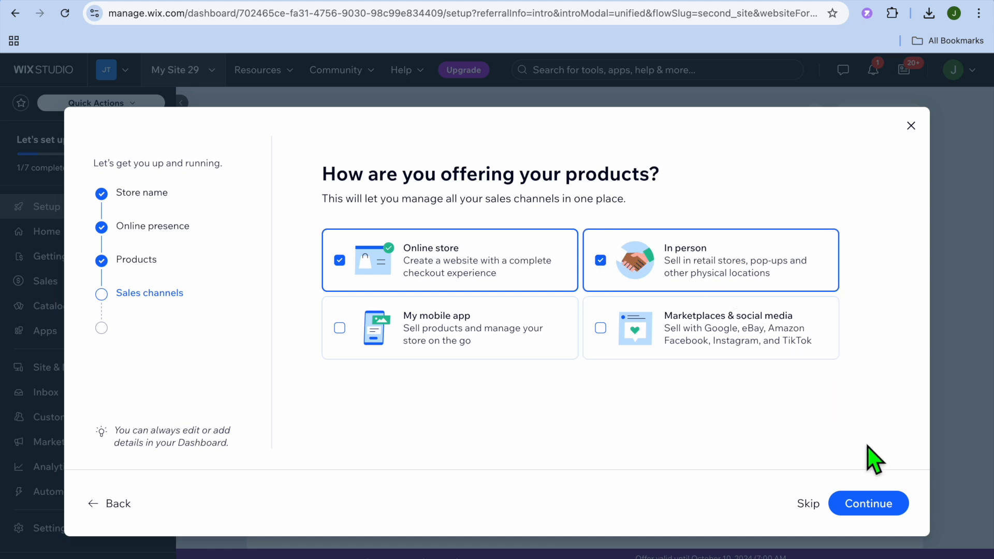
pyautogui.click(869, 504)
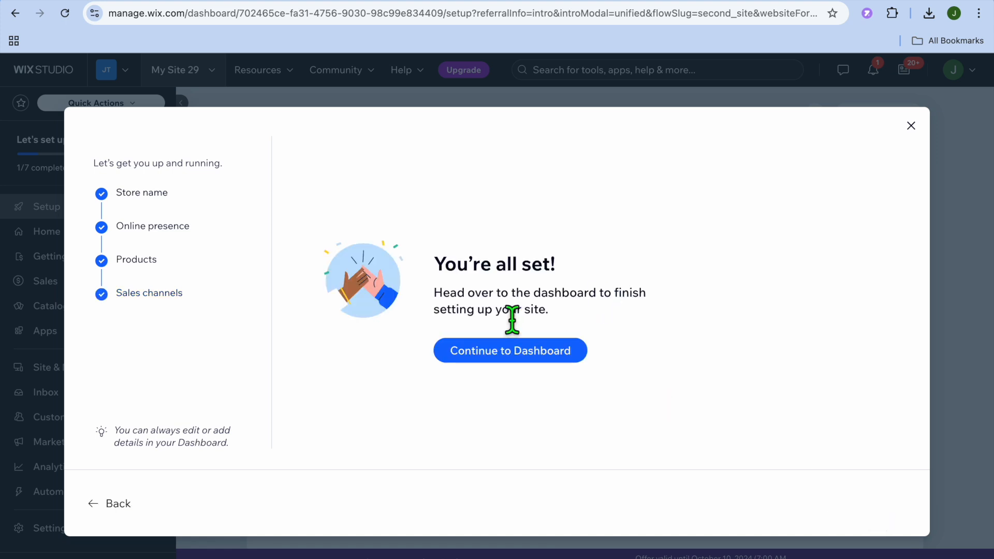
pyautogui.click(510, 357)
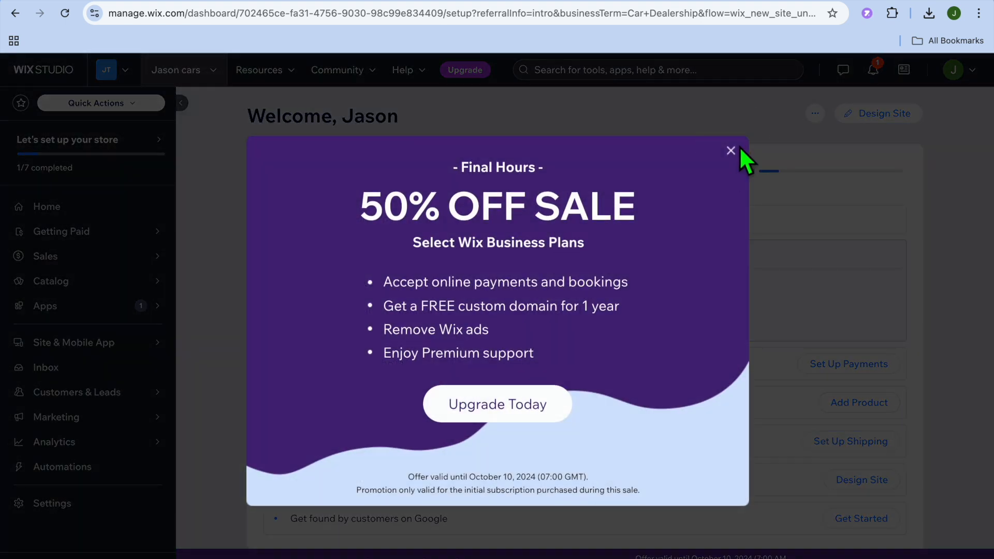
pyautogui.click(731, 151)
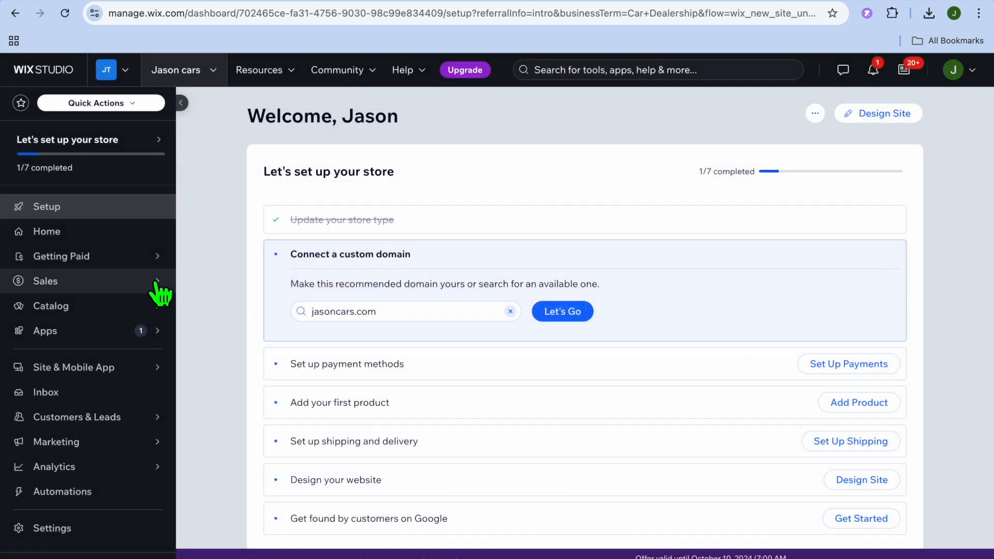
# Delete all the sample products from the store's product catalog.
pyautogui.moveTo(144, 307)
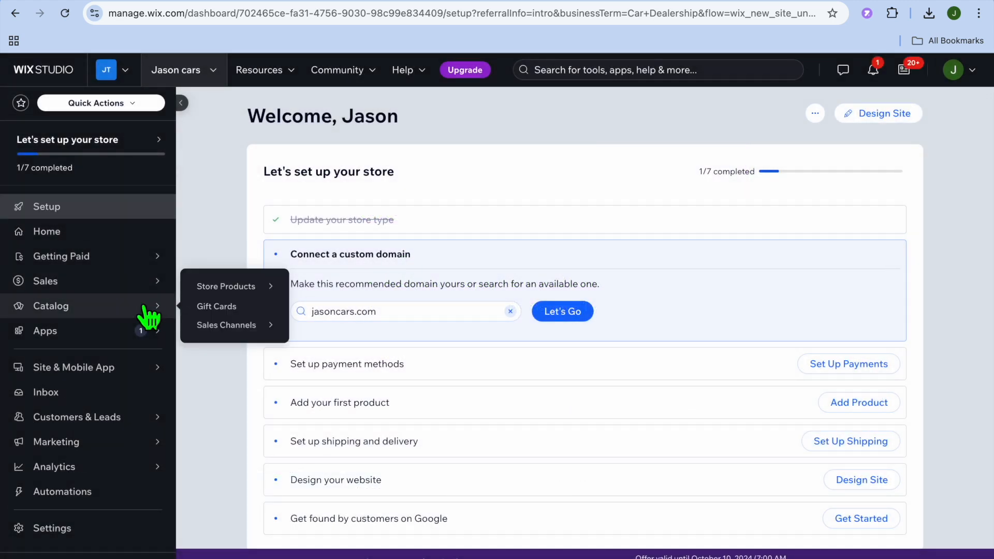
pyautogui.click(104, 309)
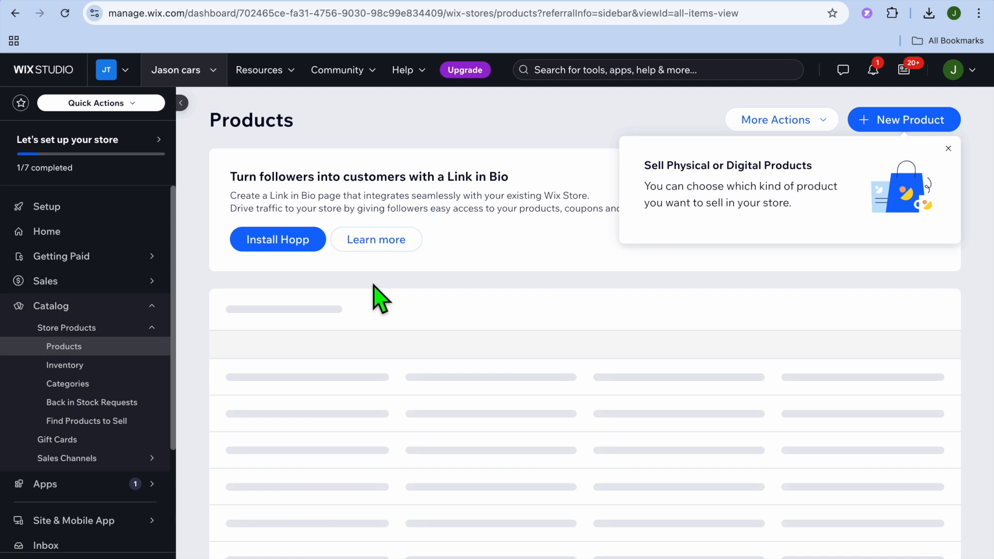
pyautogui.click(949, 149)
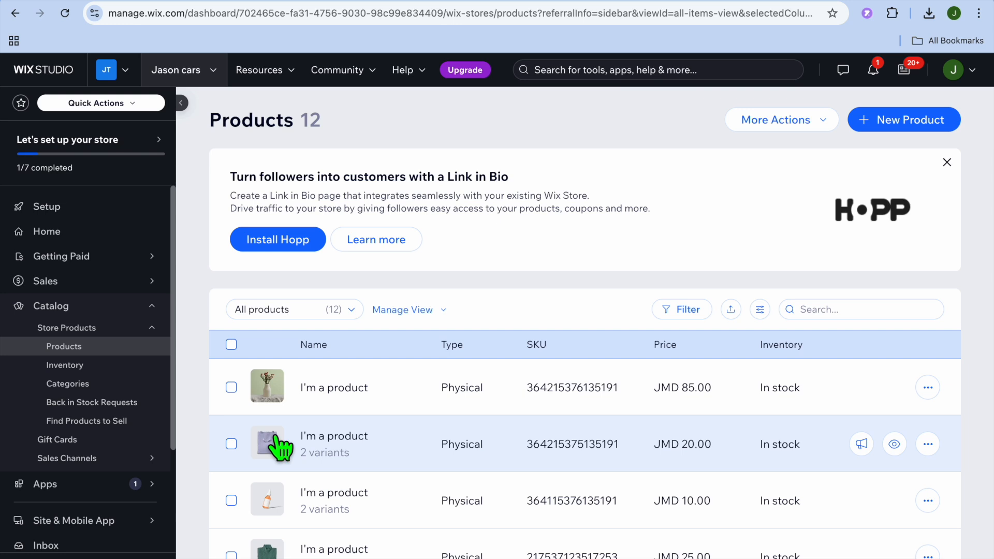
pyautogui.click(231, 345)
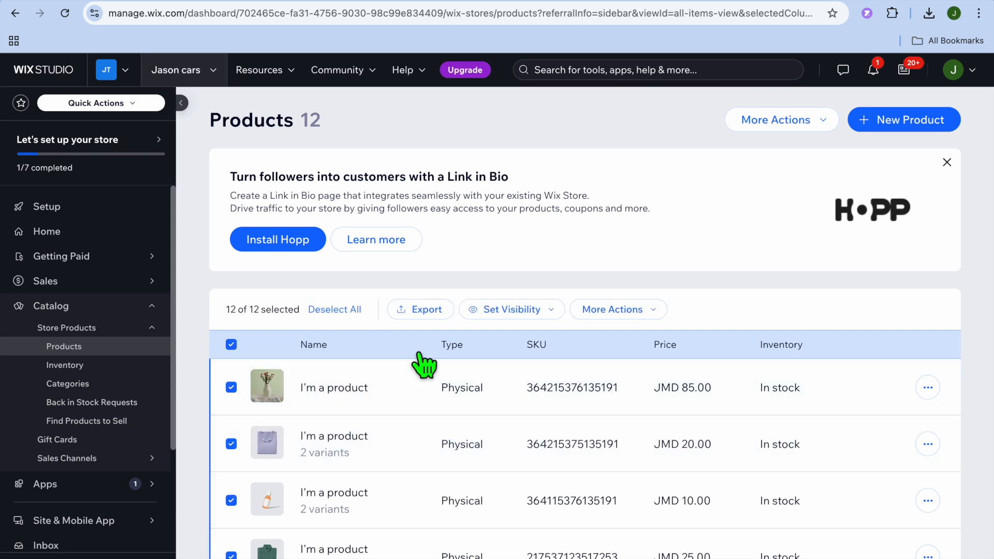
pyautogui.click(629, 315)
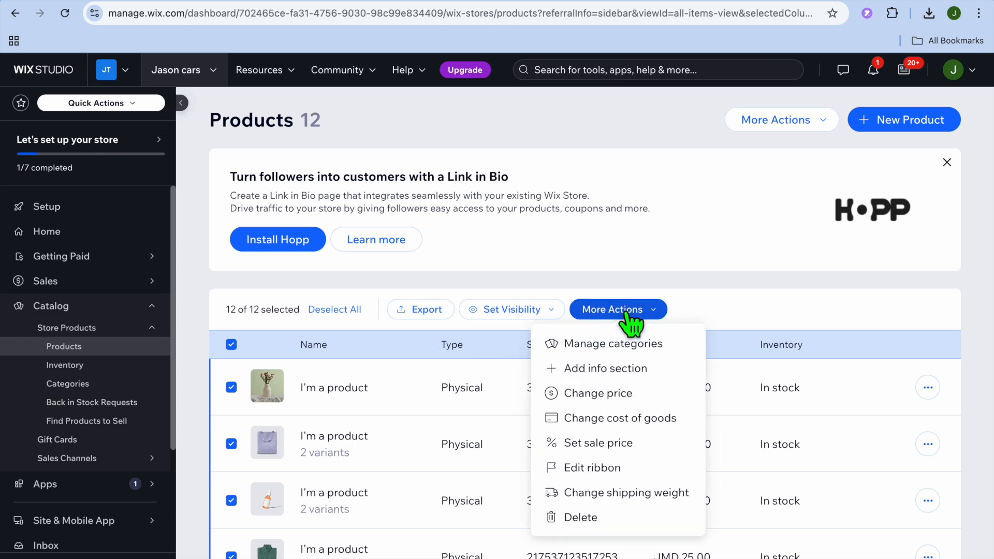
pyautogui.click(616, 518)
pyautogui.click(654, 395)
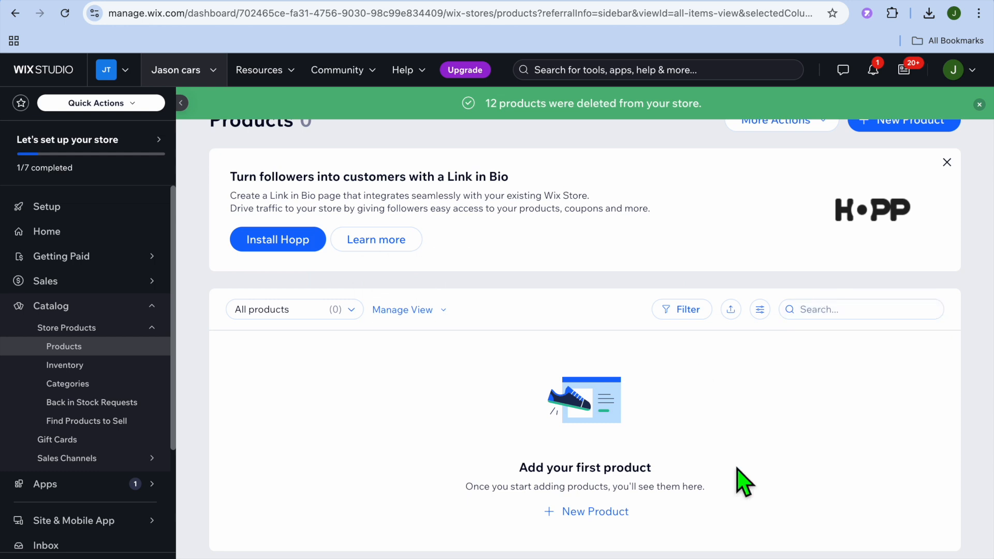
# Start a new physical product and open the image chooser for it.
pyautogui.click(606, 511)
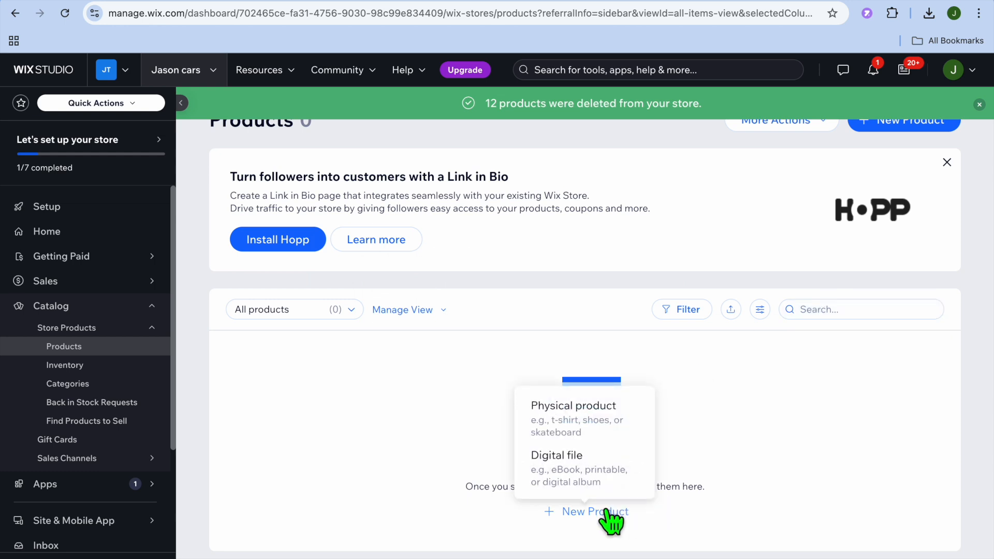
pyautogui.click(598, 422)
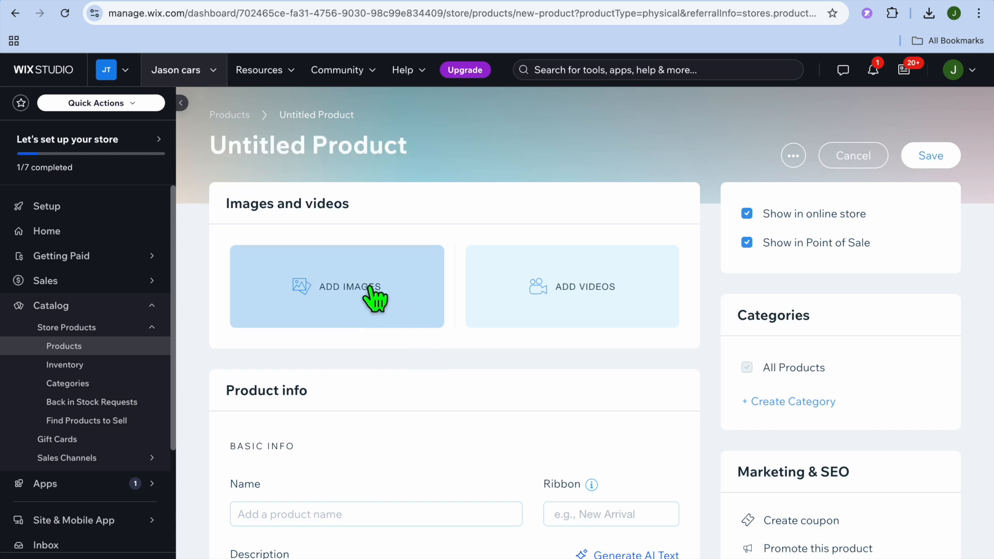
pyautogui.click(370, 288)
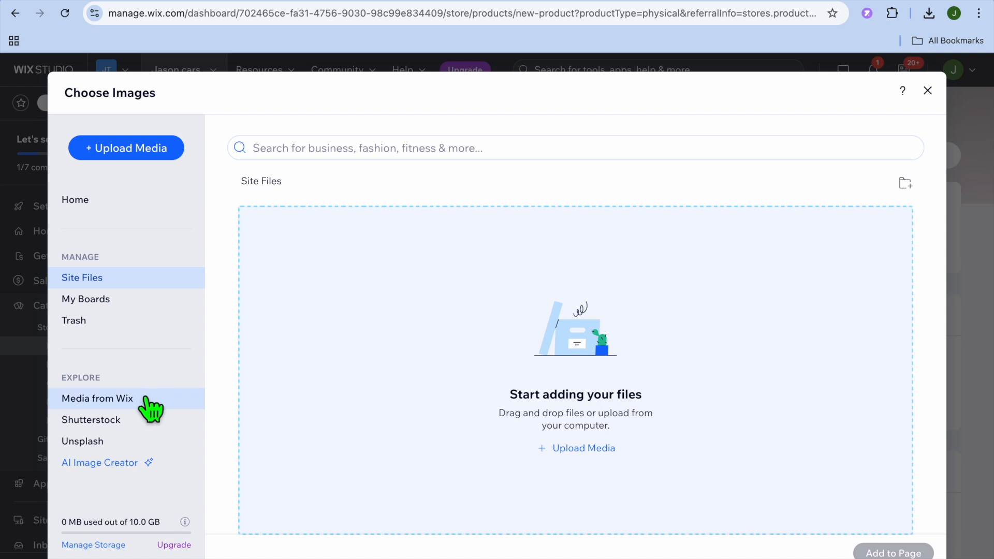
# Search Media from Wix for "car" and add the Car Waxing image to the new product.
pyautogui.click(137, 402)
pyautogui.click(358, 158)
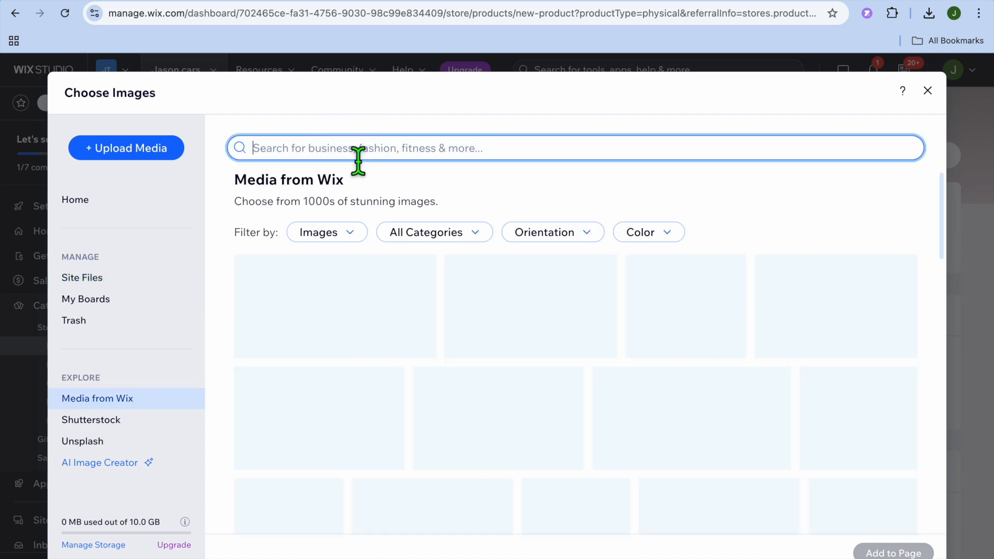
pyautogui.write('car')
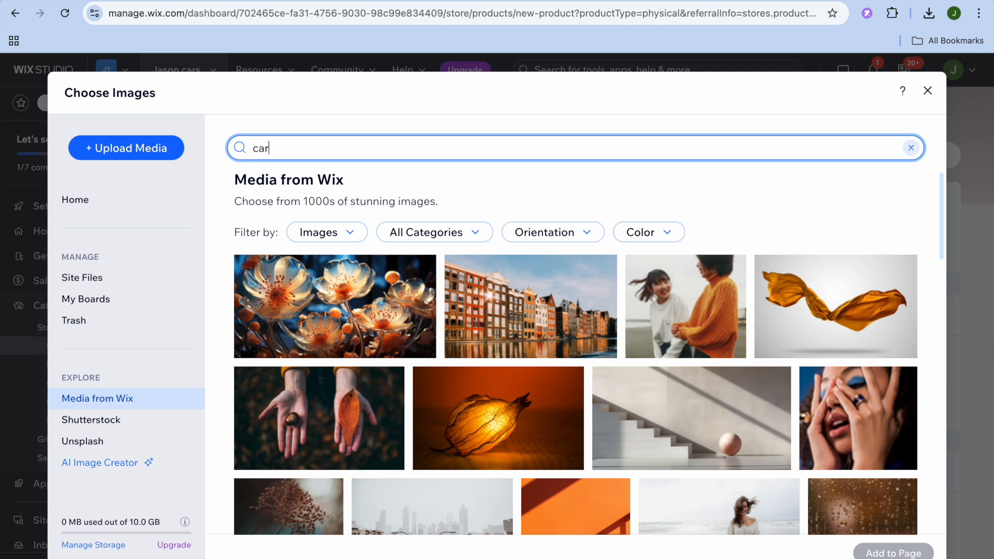
pyautogui.press('Return')
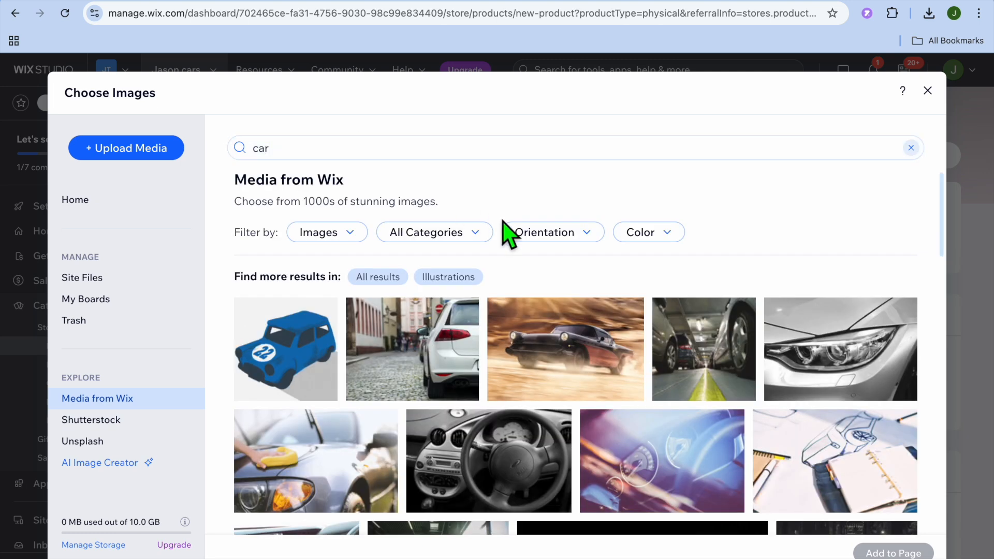
pyautogui.scroll(-5, 505, 227)
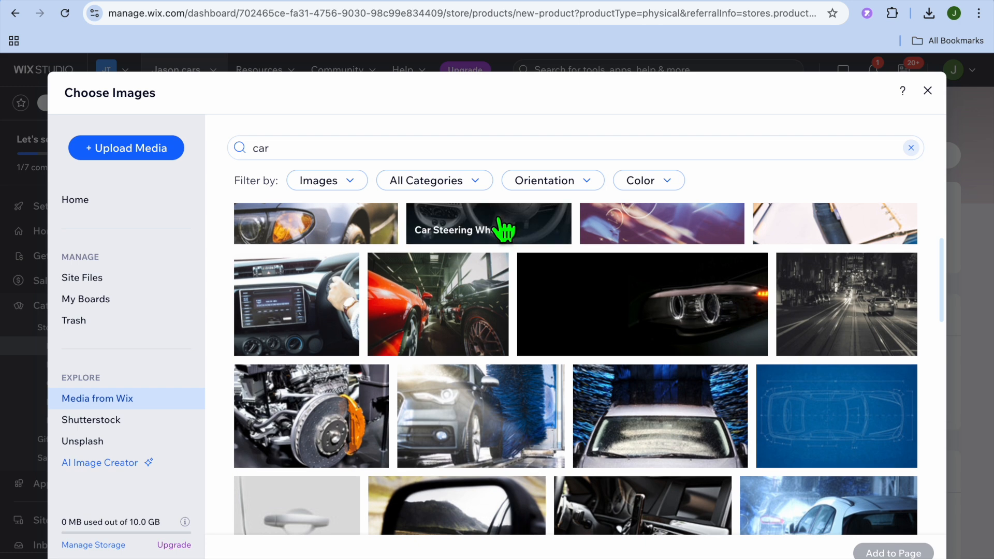
pyautogui.scroll(-4, 505, 228)
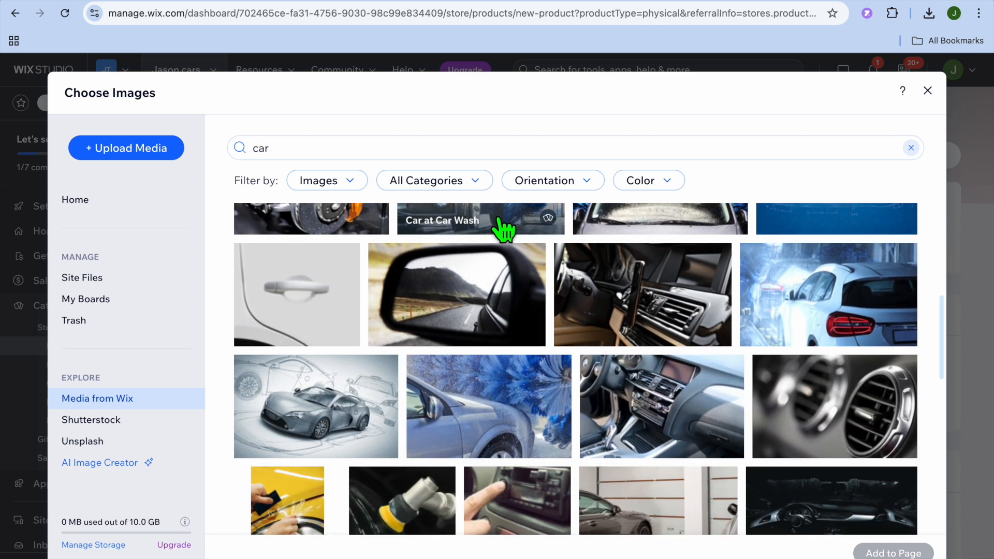
pyautogui.scroll(-4, 505, 228)
pyautogui.scroll(-2, 505, 228)
pyautogui.scroll(-4, 505, 228)
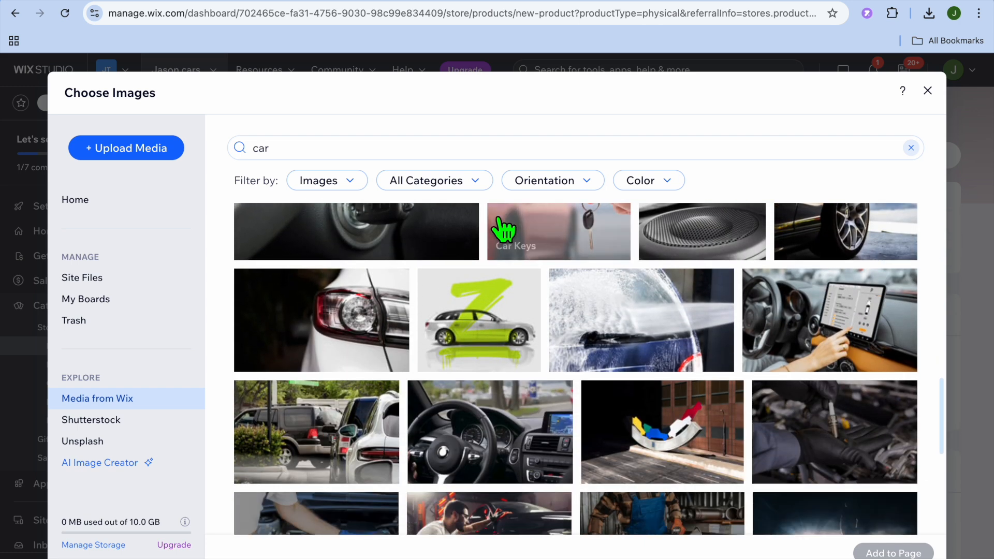
pyautogui.scroll(15, 506, 228)
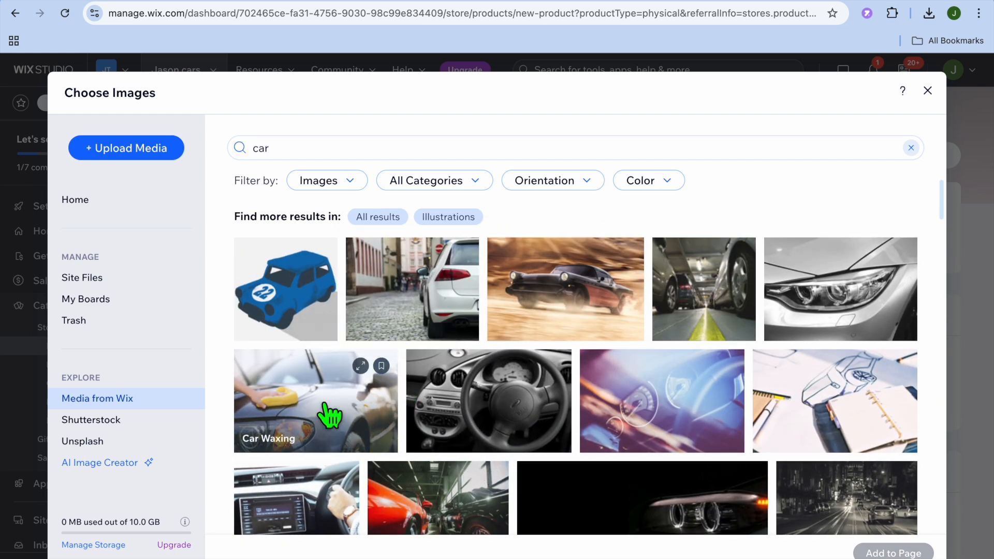
pyautogui.click(328, 412)
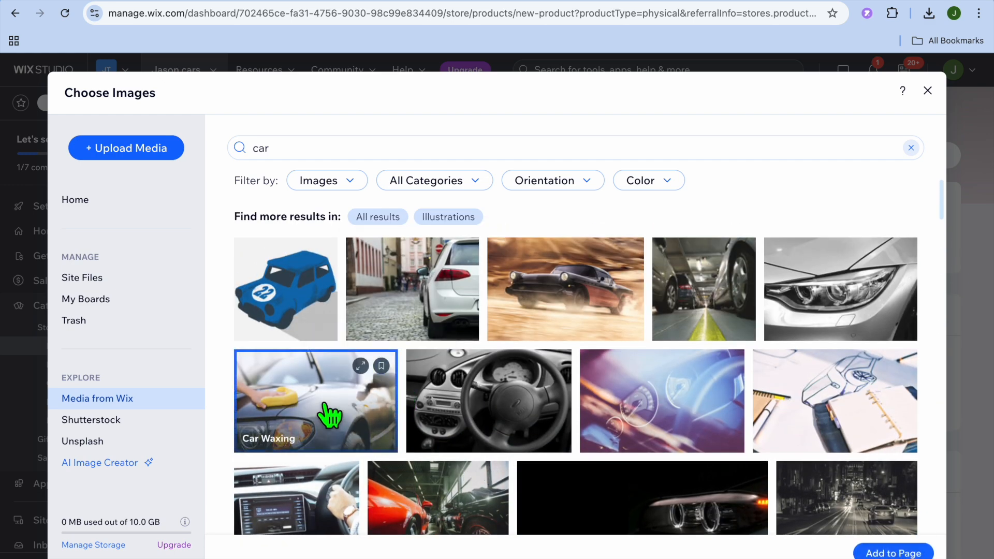
pyautogui.click(890, 553)
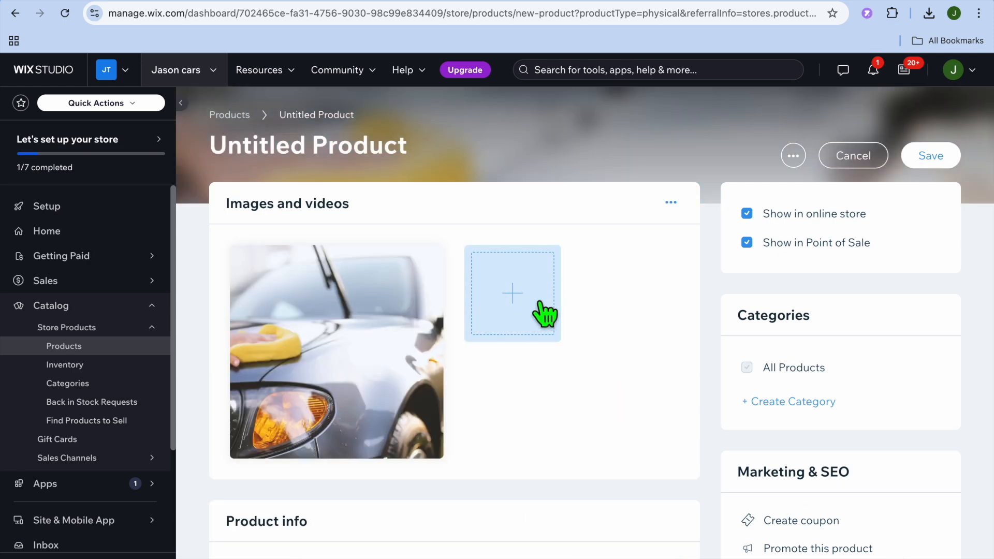
# Name the new product "test car" in its basic info.
pyautogui.scroll(-5, 637, 421)
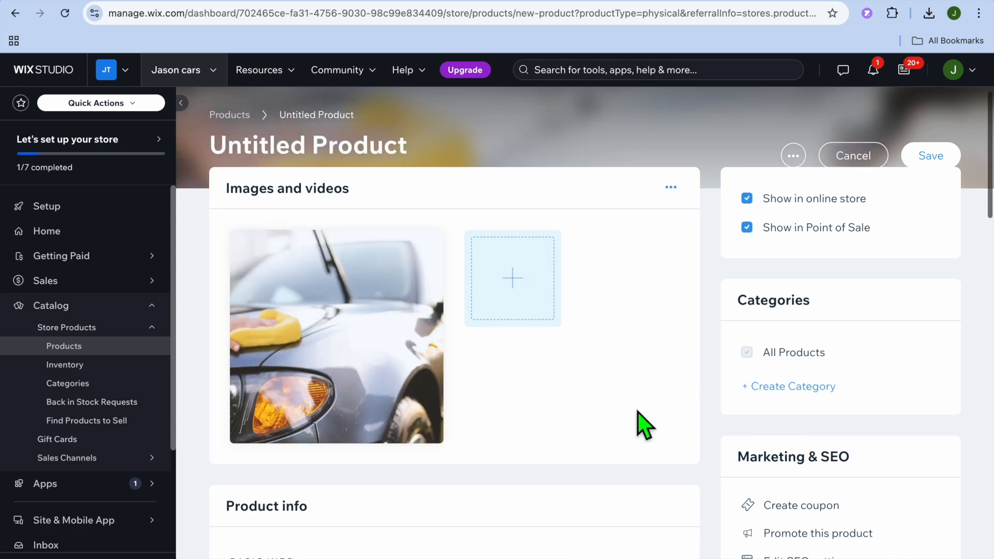
pyautogui.click(352, 364)
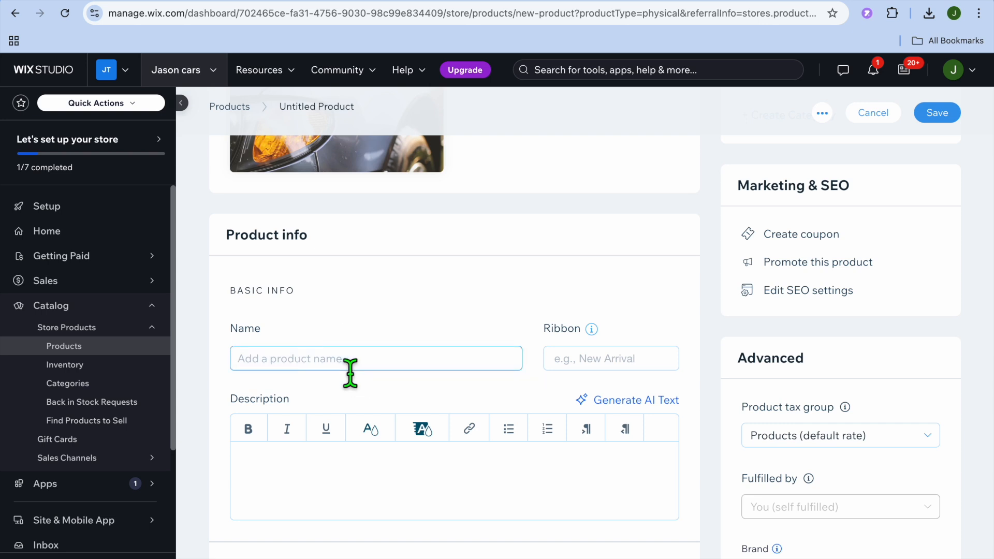
pyautogui.write('test car')
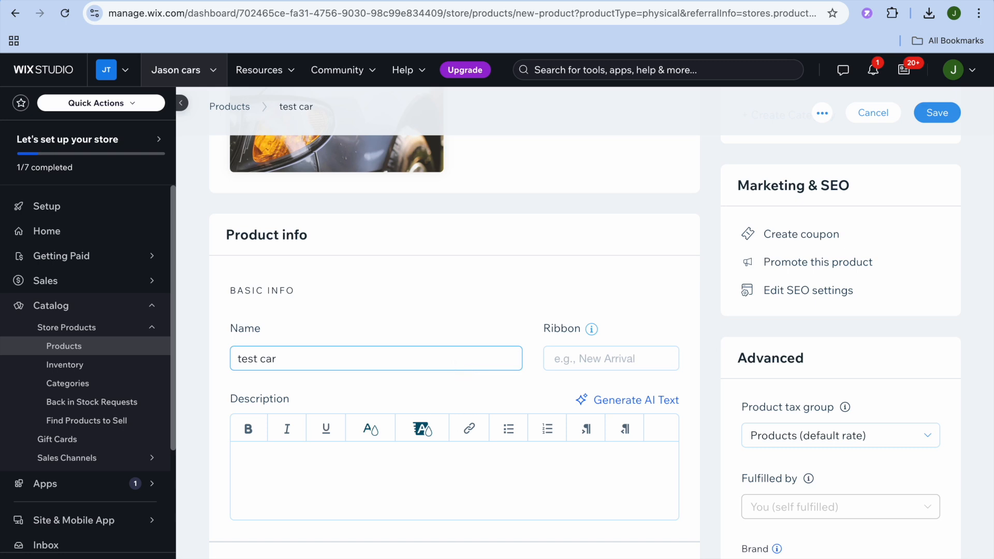
pyautogui.scroll(-1, 389, 491)
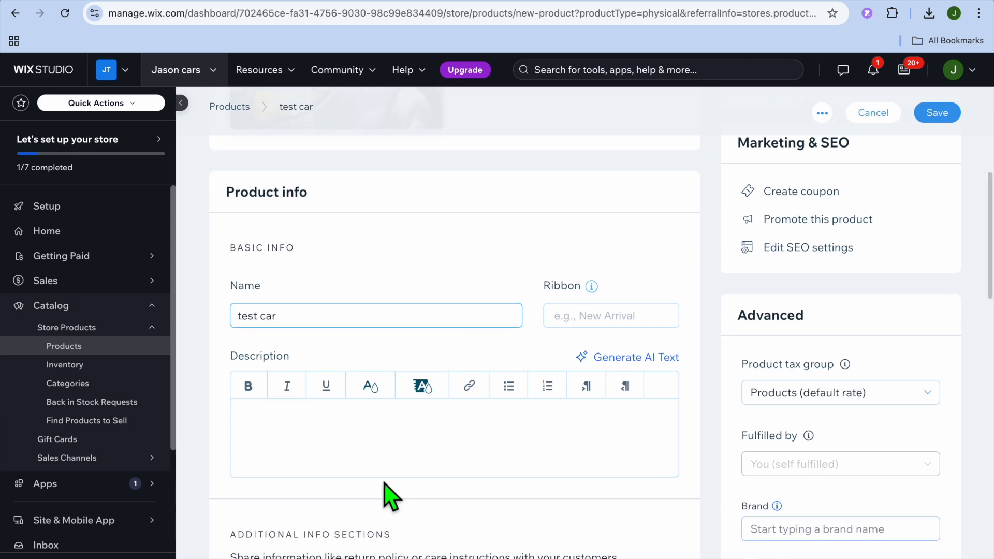
pyautogui.scroll(-4, 385, 484)
pyautogui.click(309, 396)
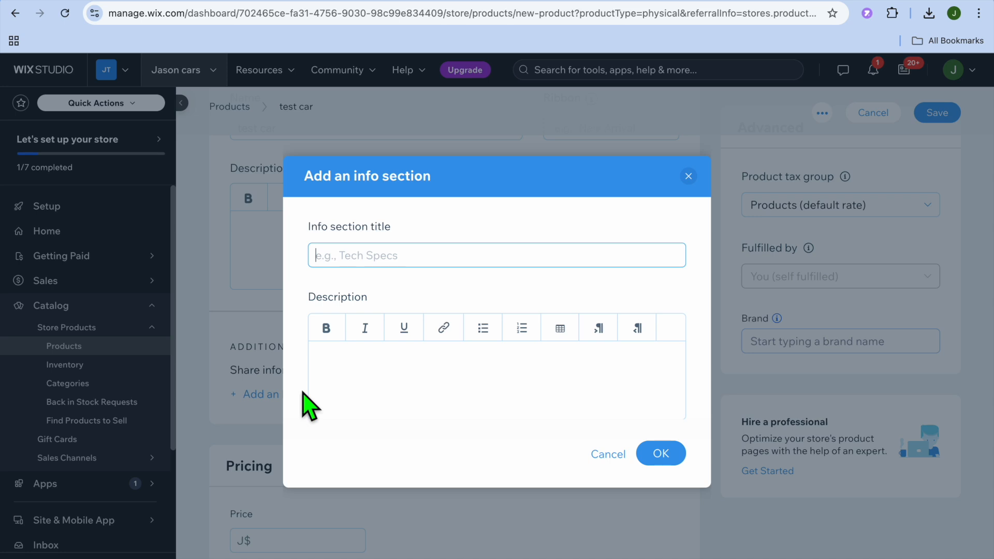
pyautogui.click(689, 176)
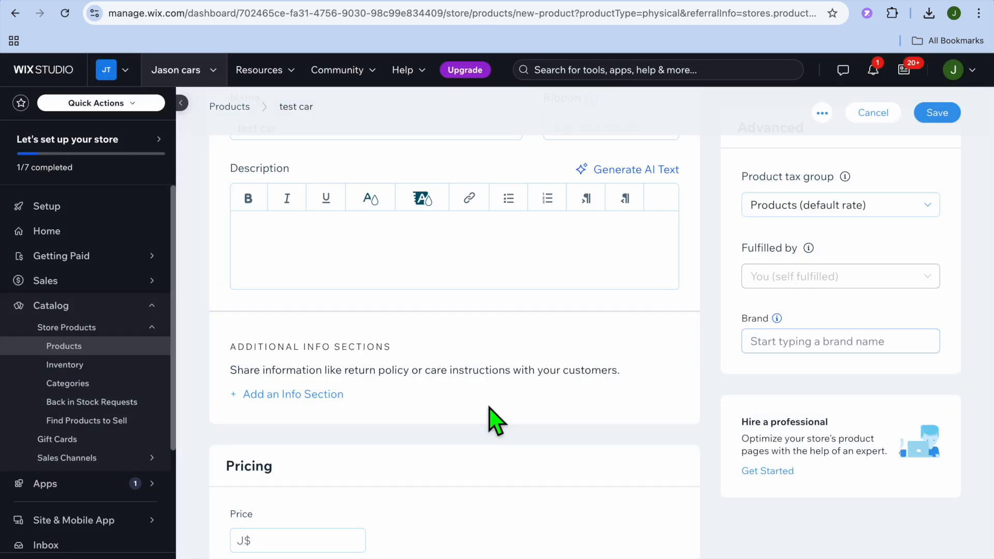
# Set the product's price to J$100.
pyautogui.scroll(-3, 496, 420)
pyautogui.click(307, 372)
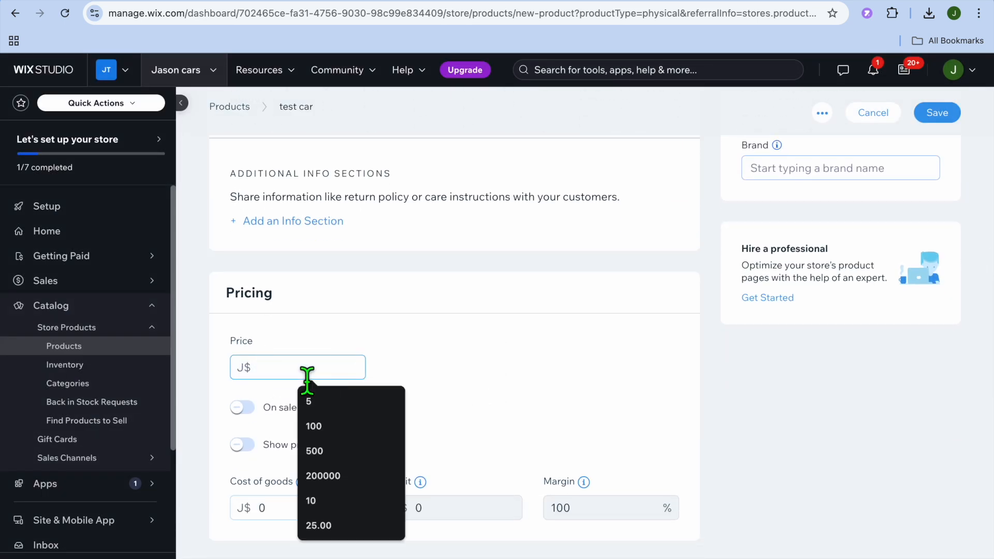
pyautogui.click(338, 430)
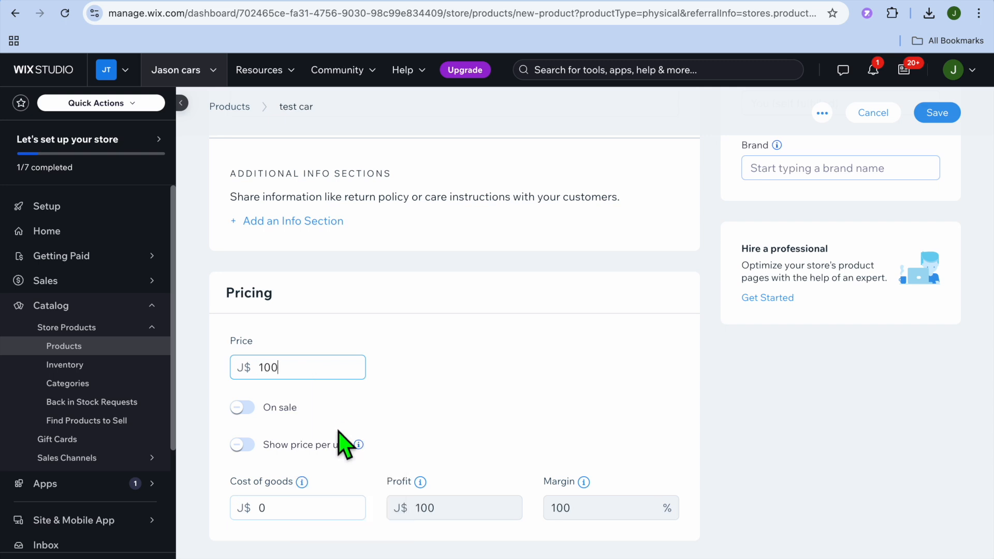
# Review the product's cost, custom text, options, inventory and shipping, pre-order, subscription, category and advanced settings.
pyautogui.scroll(-2, 459, 392)
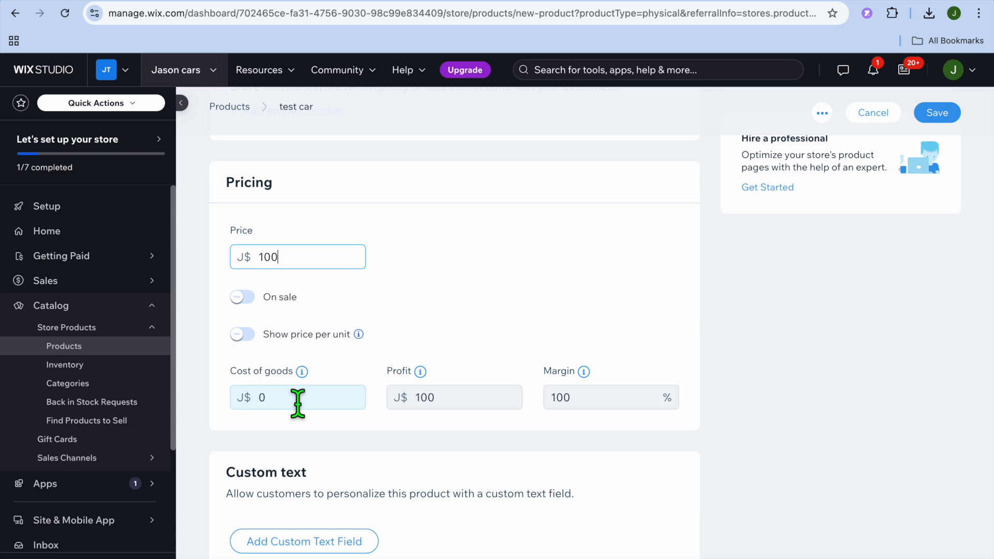
pyautogui.scroll(-3, 298, 404)
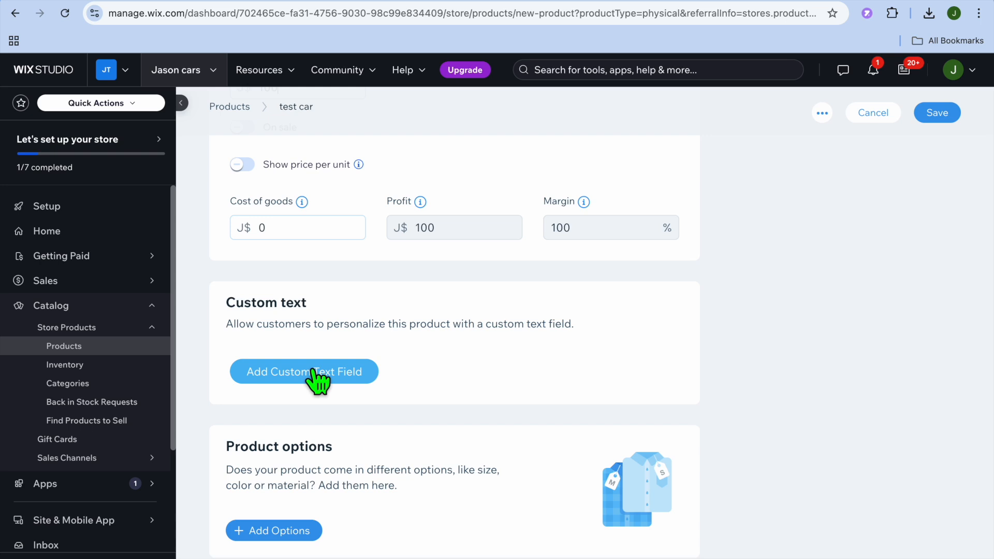
pyautogui.scroll(-5, 317, 378)
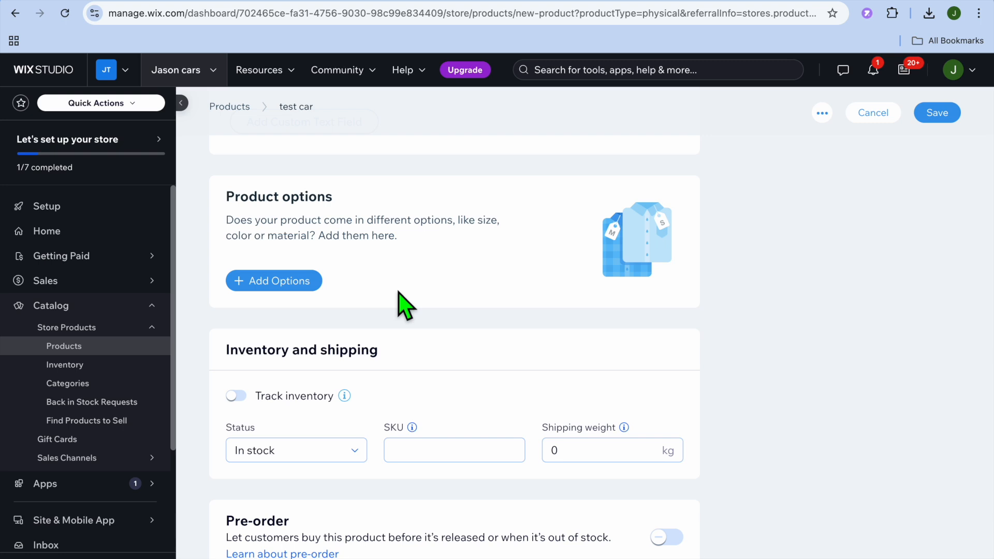
pyautogui.scroll(-3, 402, 298)
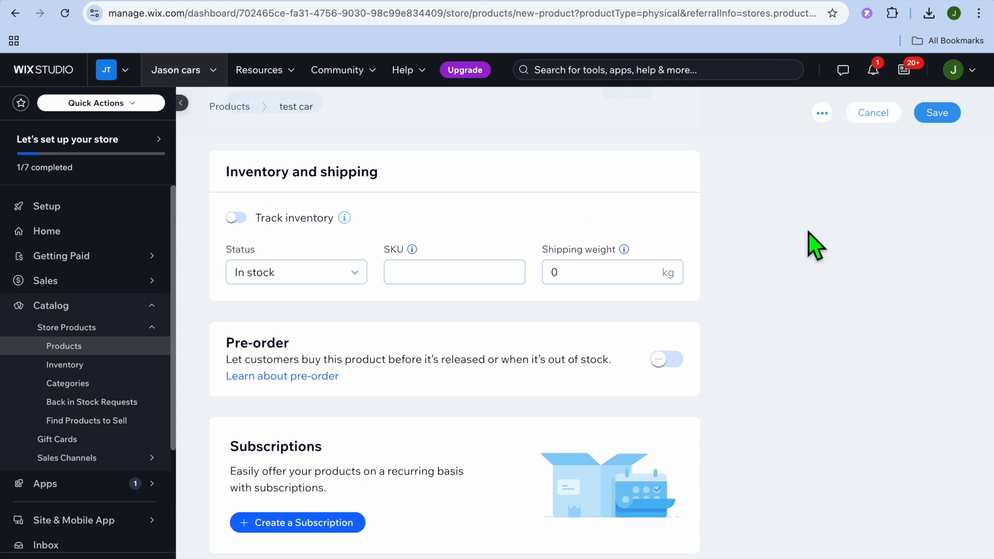
pyautogui.scroll(8, 813, 246)
pyautogui.scroll(12, 815, 246)
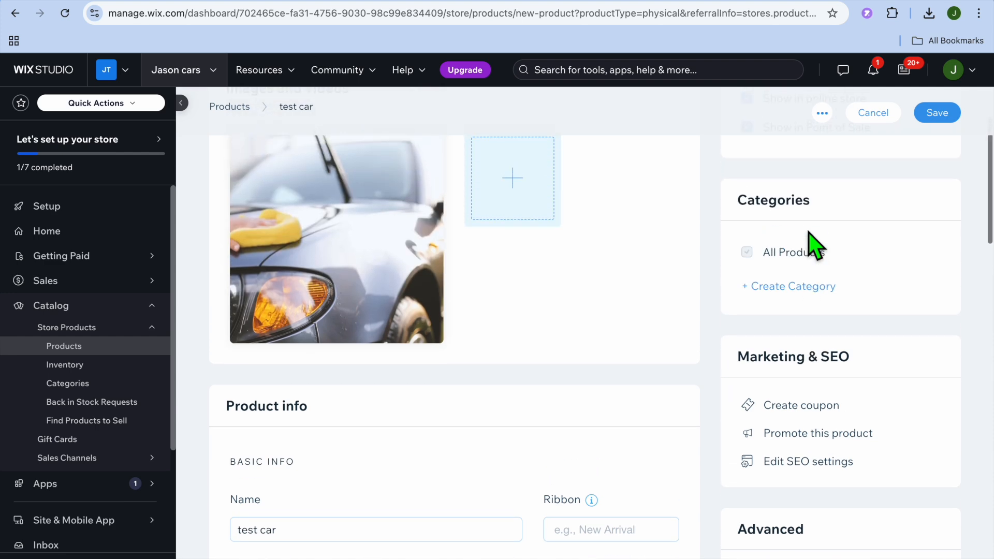
pyautogui.scroll(-5, 816, 246)
pyautogui.scroll(-6, 815, 246)
# Save the test car product to the store catalog.
pyautogui.scroll(7, 816, 246)
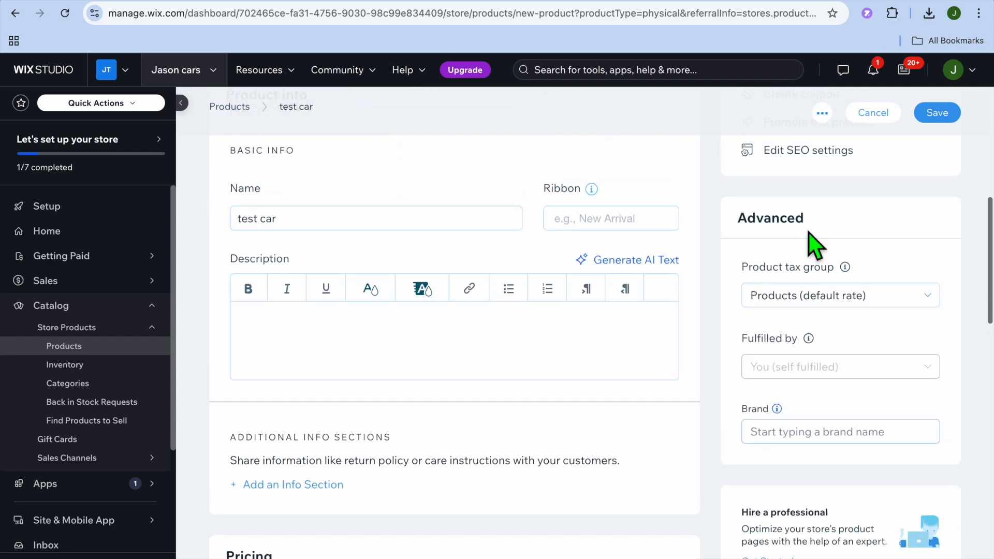
pyautogui.scroll(6, 810, 243)
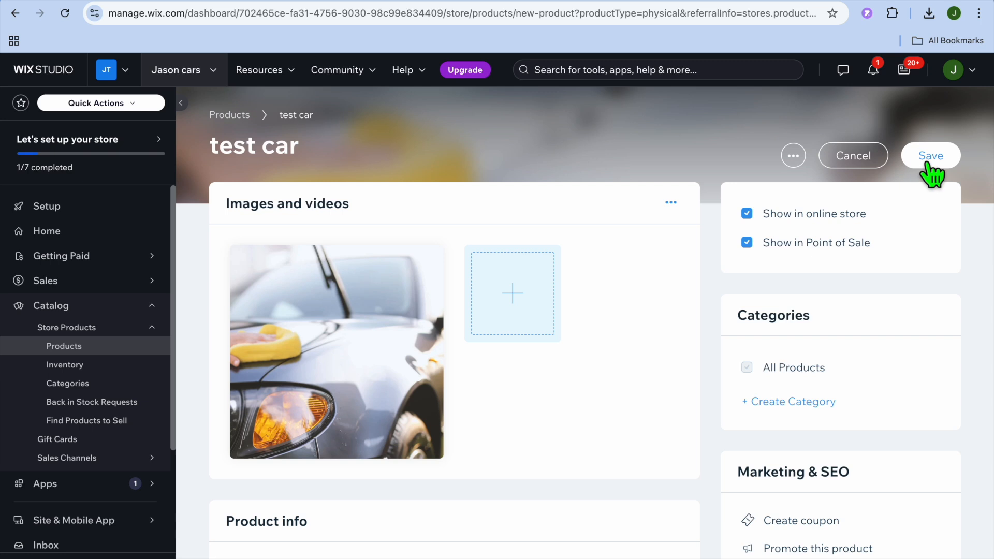
pyautogui.click(933, 157)
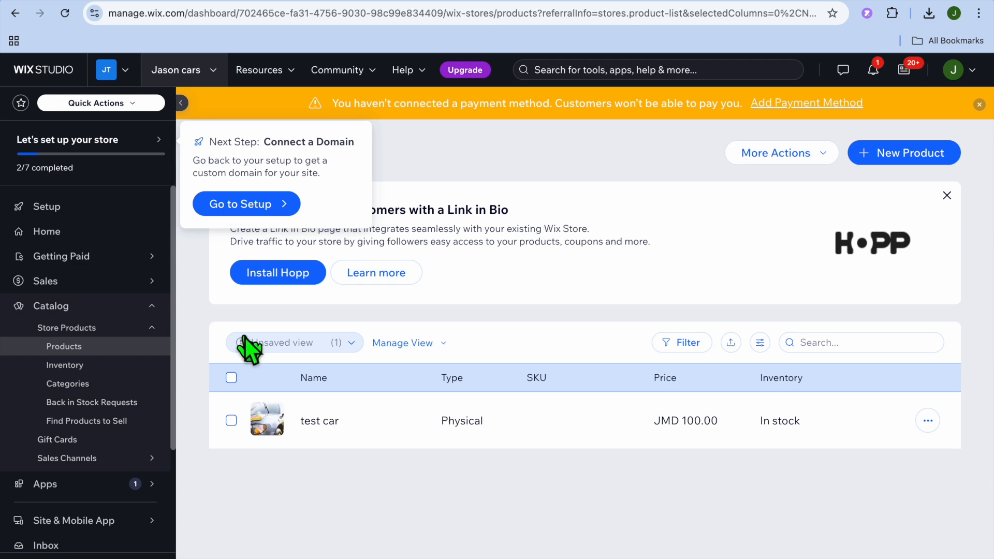
# Start connecting a payment method for the store and change the business location to Canada.
pyautogui.click(98, 257)
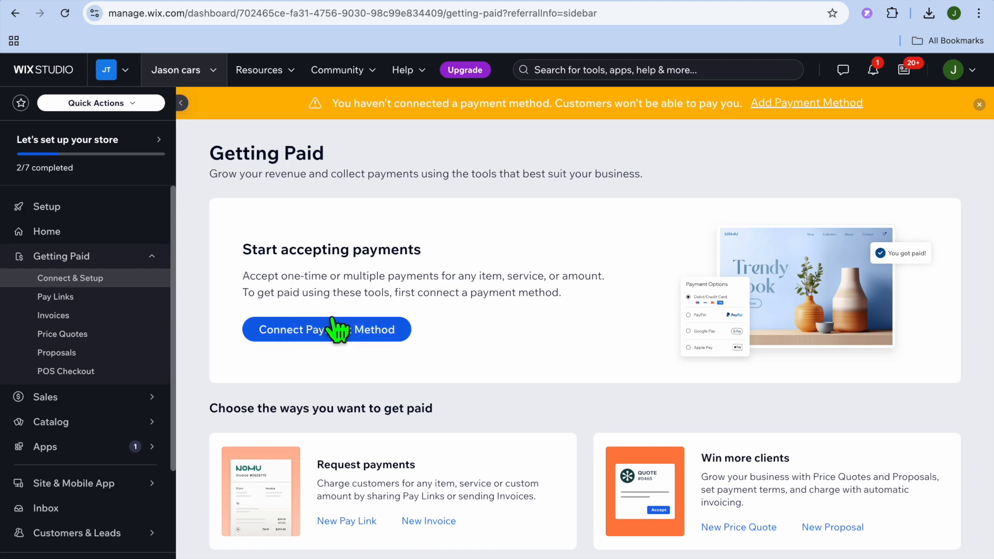
pyautogui.click(324, 330)
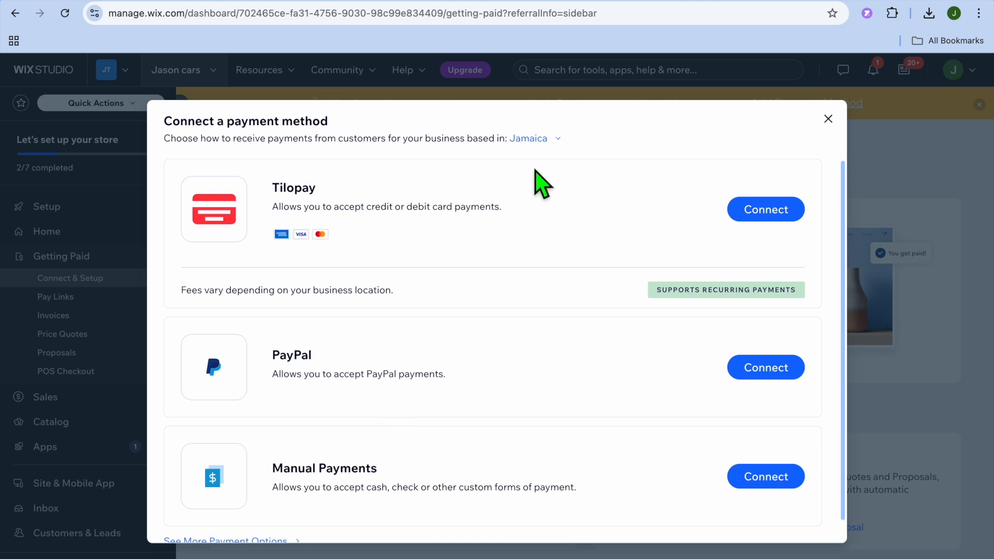
pyautogui.click(528, 138)
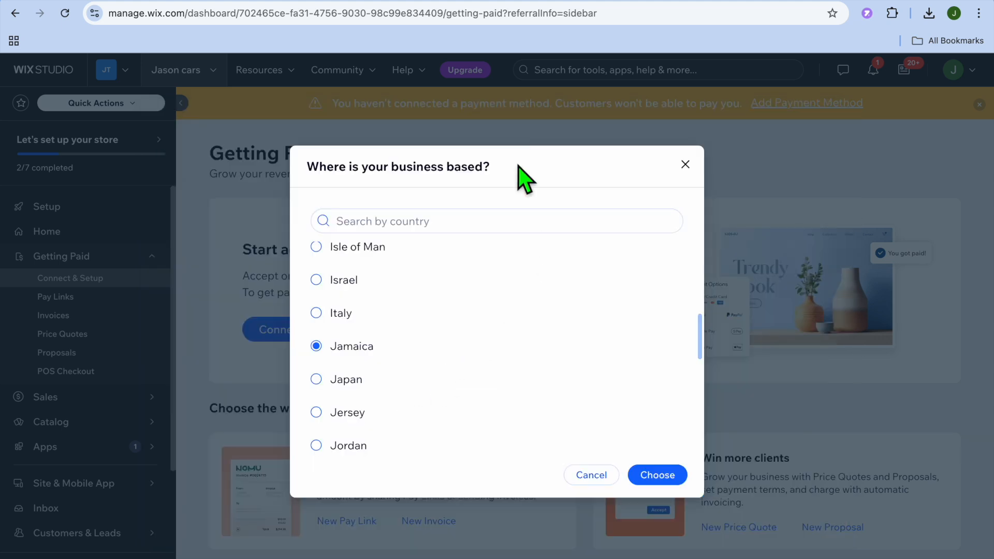
pyautogui.click(462, 228)
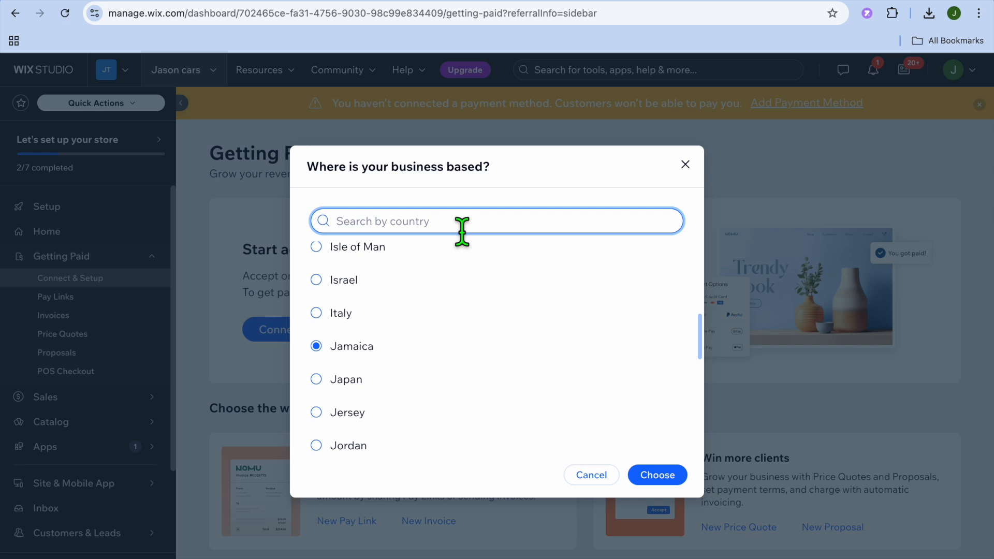
pyautogui.write('canad')
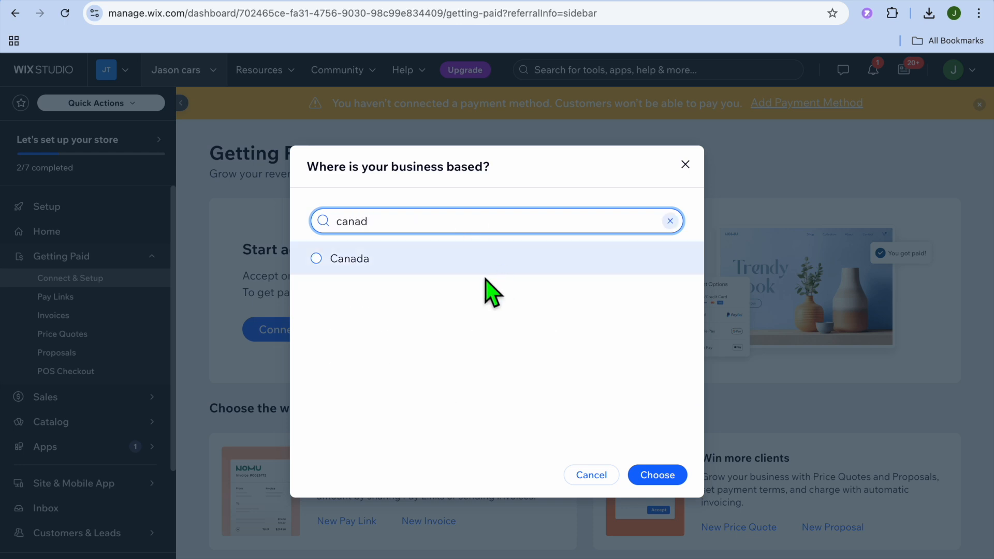
pyautogui.click(459, 270)
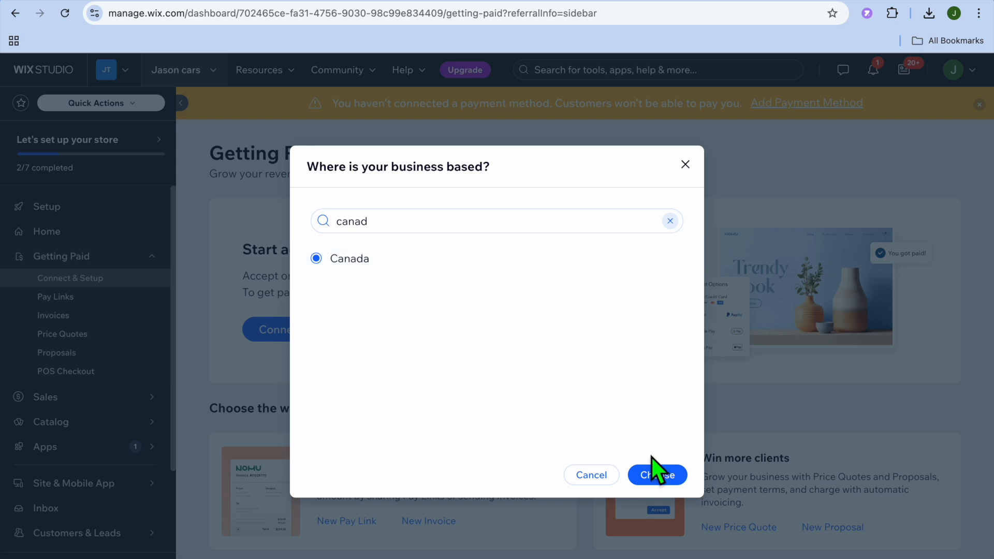
pyautogui.click(655, 476)
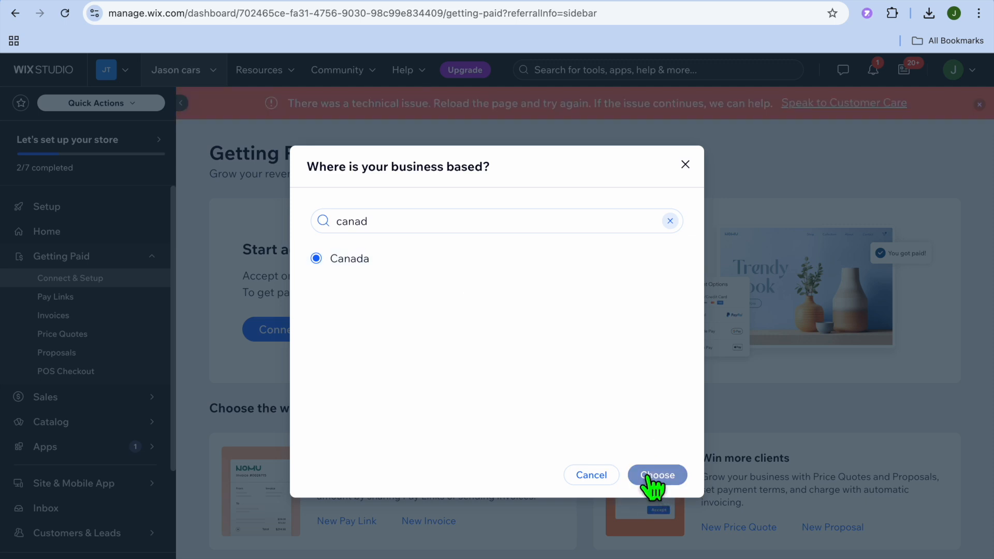
pyautogui.click(648, 476)
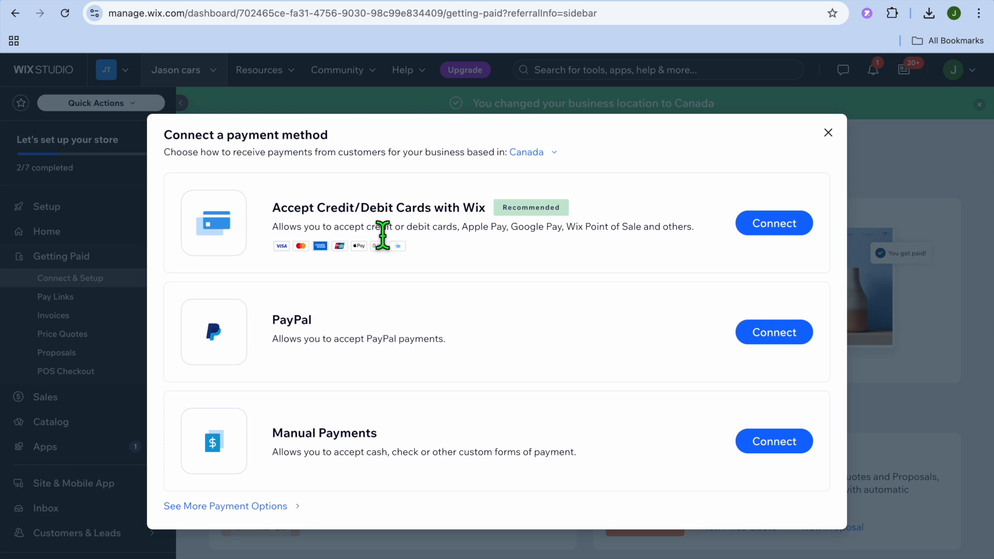
# Open the additional payment options and look through the providers available for the business.
pyautogui.click(257, 508)
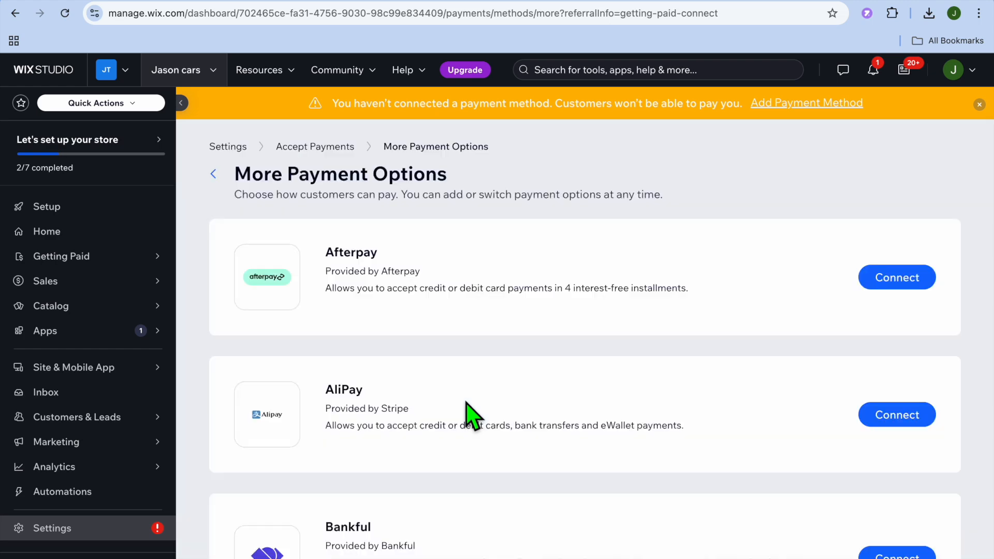
pyautogui.scroll(-10, 473, 417)
pyautogui.scroll(-15, 472, 417)
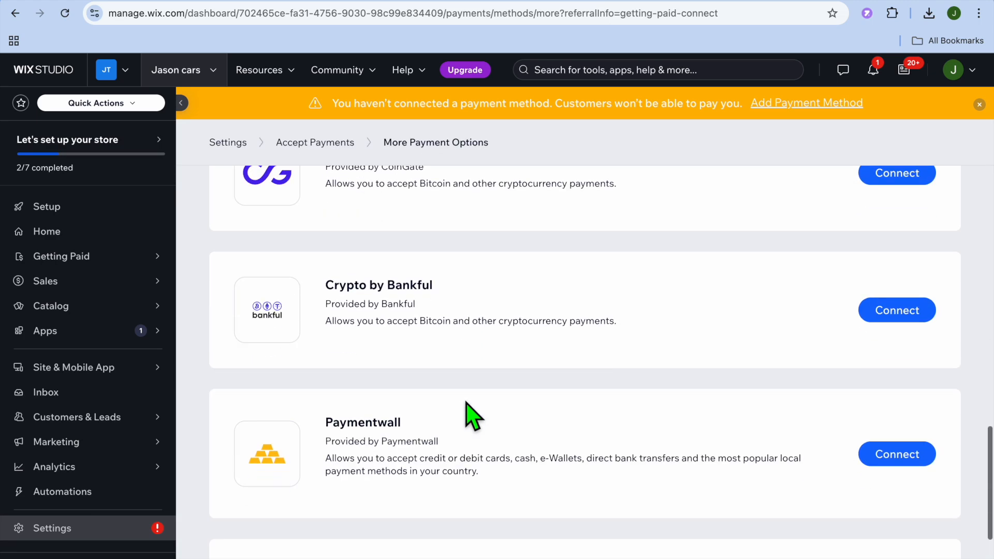
# Return to the Accept Payments page and dismiss the business location confirmation.
pyautogui.scroll(20, 473, 417)
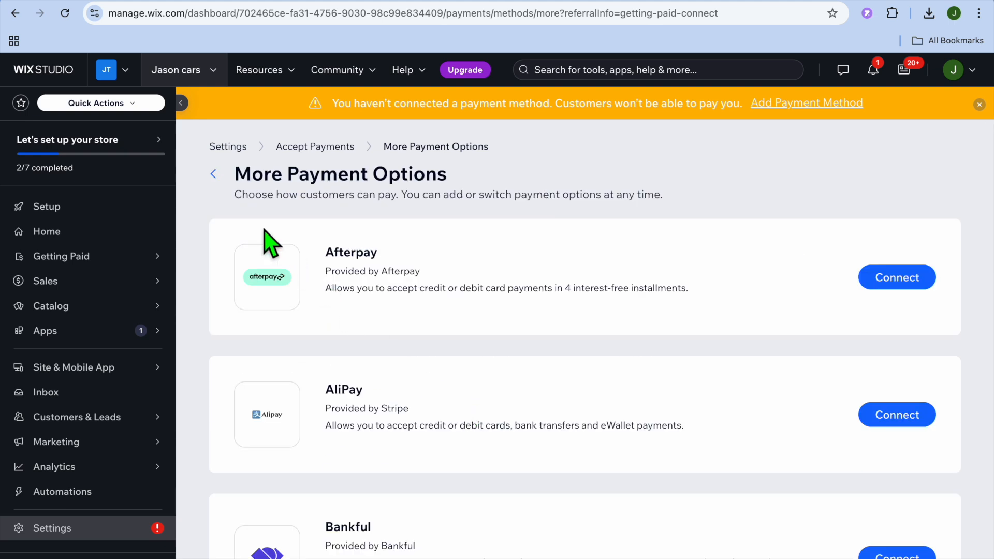
pyautogui.click(214, 175)
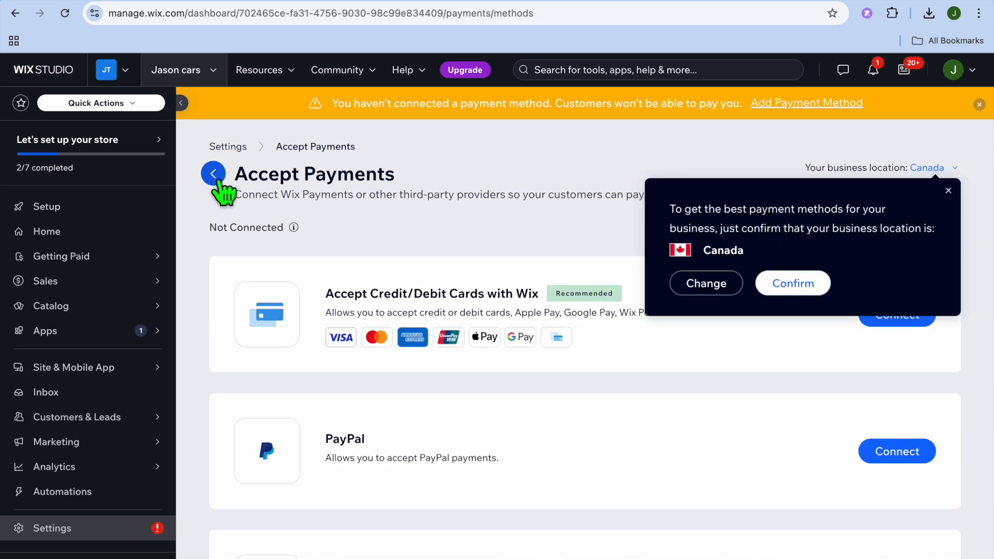
pyautogui.click(711, 291)
pyautogui.click(684, 165)
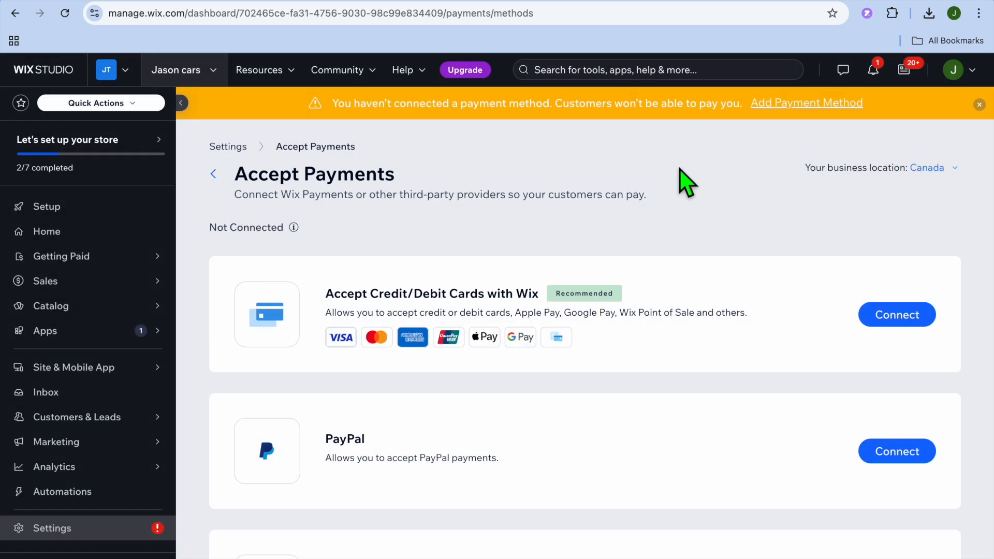
# Start designing the site from the store setup page and choose to customize a template.
pyautogui.click(84, 212)
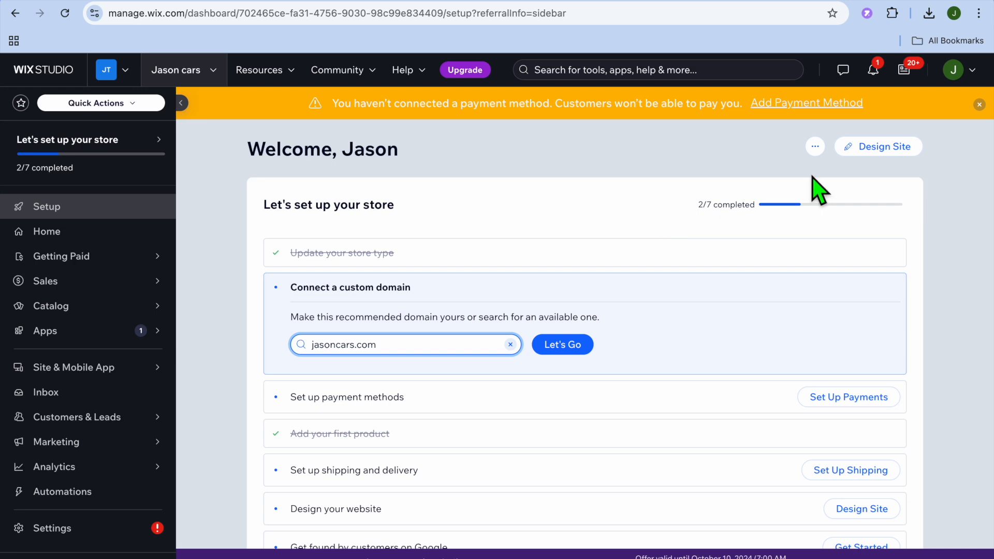
pyautogui.click(883, 151)
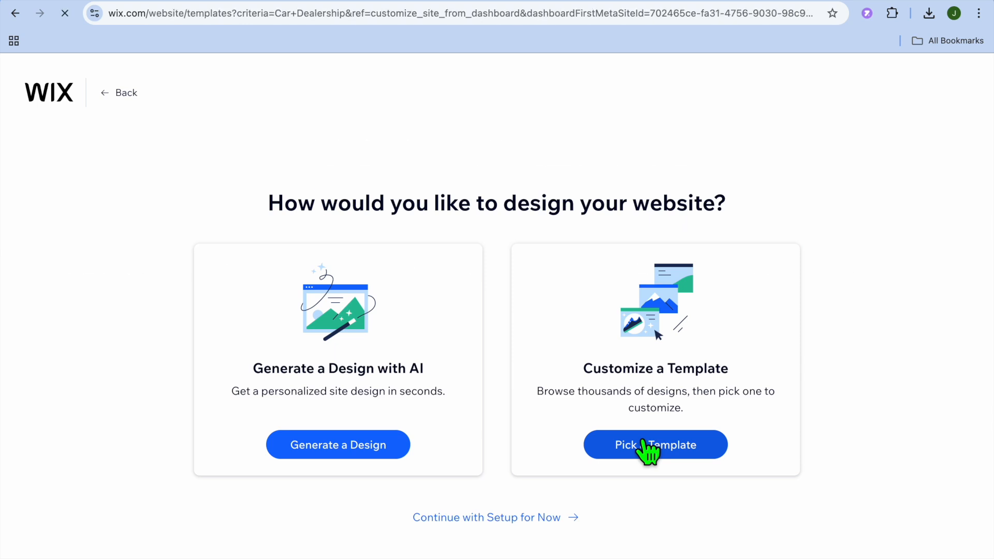
pyautogui.click(645, 447)
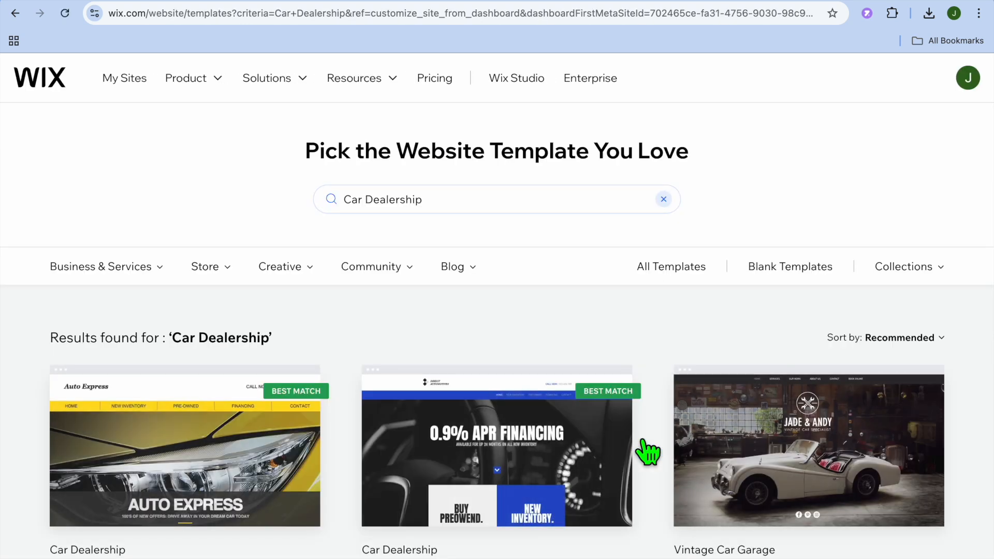
# Browse the Car Dealership templates and open the Auto Express template for editing.
pyautogui.scroll(-1, 585, 357)
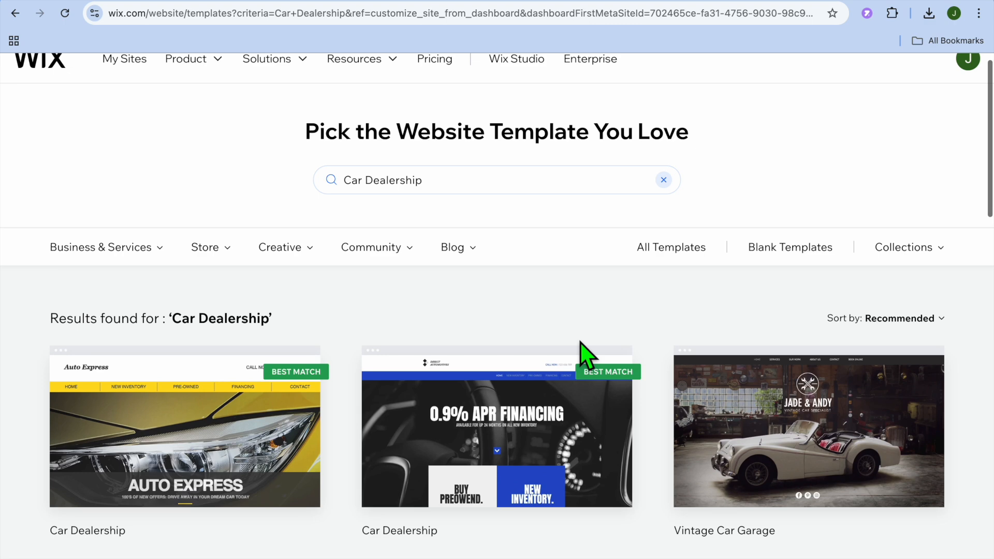
pyautogui.scroll(-2, 585, 356)
pyautogui.scroll(-4, 580, 341)
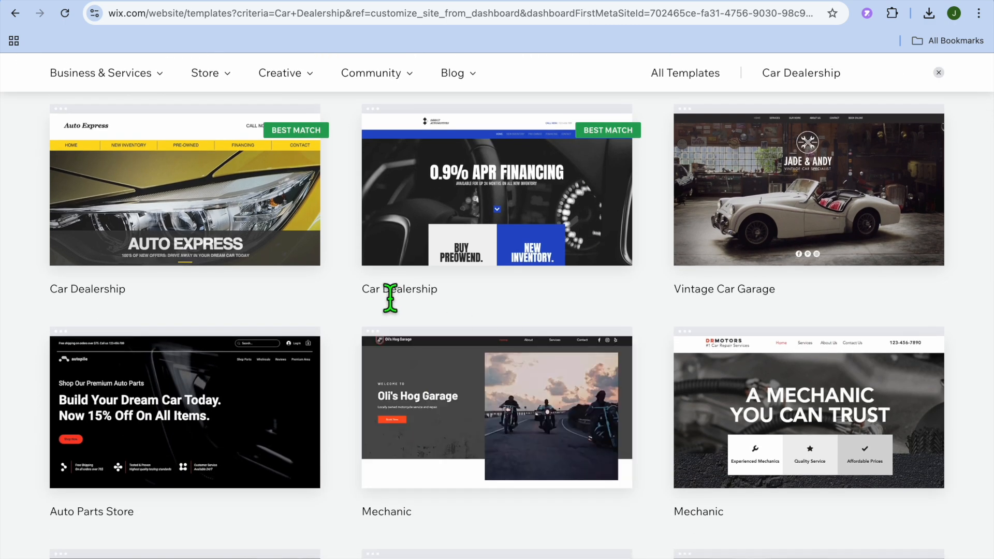
pyautogui.scroll(-3, 281, 294)
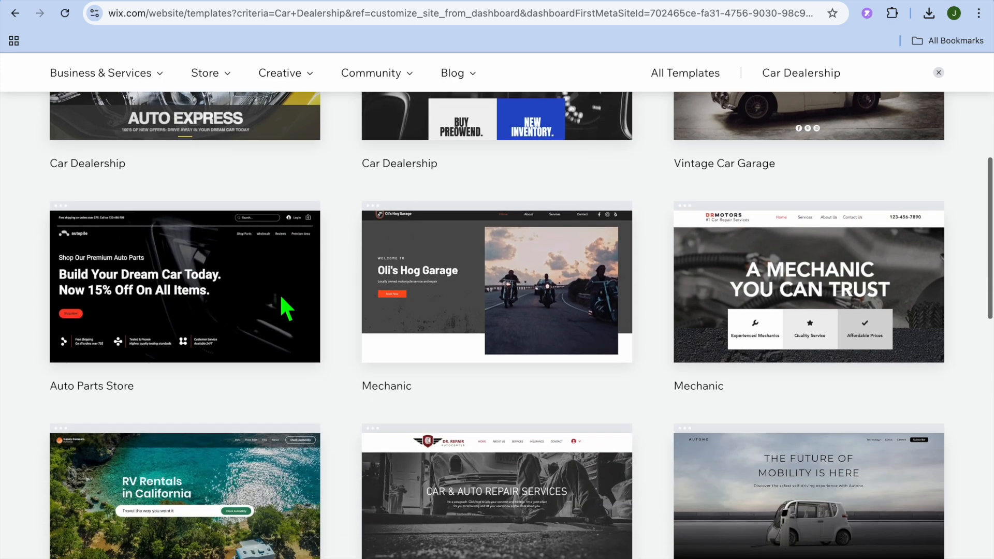
pyautogui.scroll(3, 280, 294)
pyautogui.scroll(5, 280, 294)
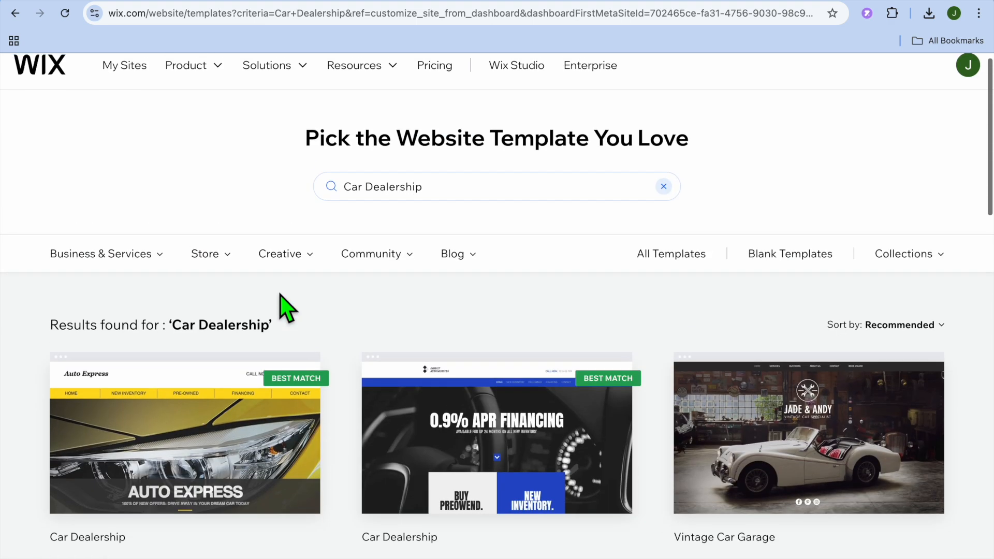
pyautogui.scroll(-4, 280, 294)
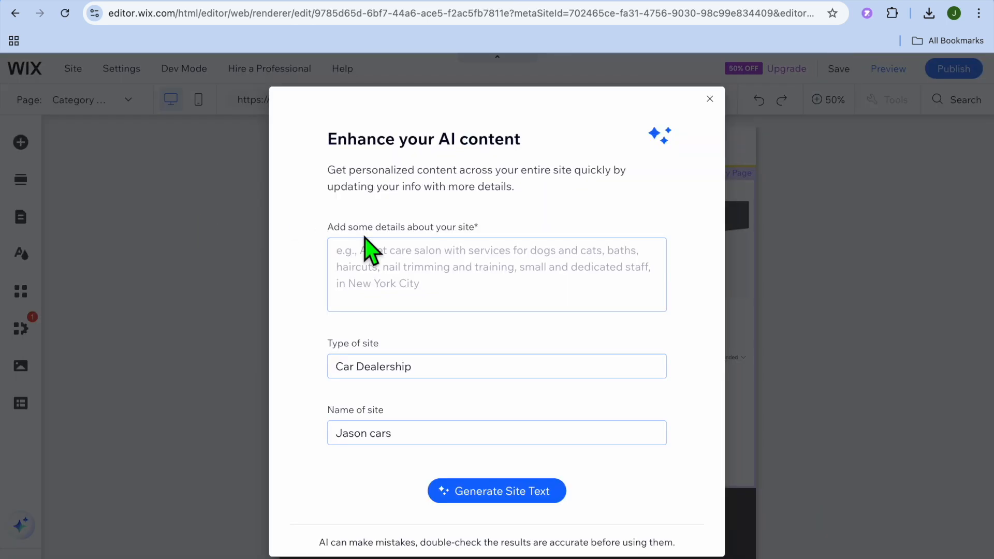
# Dismiss the AI content enhancement dialog without adding any site details.
pyautogui.click(392, 274)
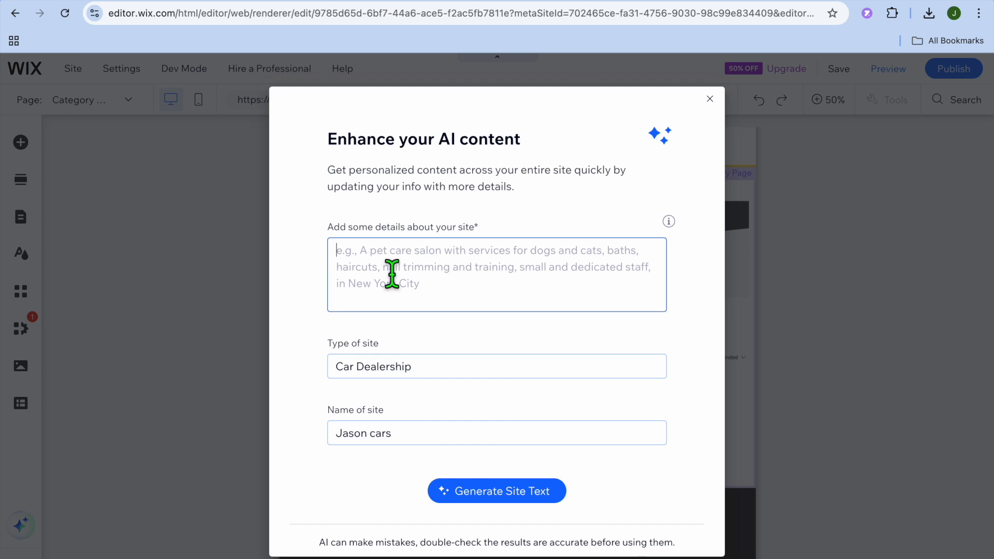
pyautogui.click(528, 496)
pyautogui.click(710, 98)
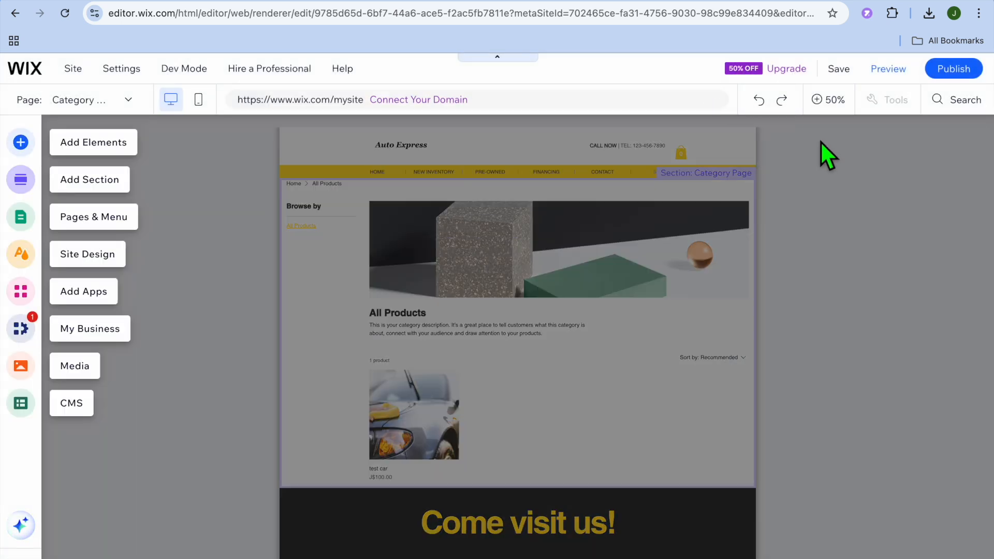
# Return the editing canvas to 100% zoom and switch to the HOME page.
pyautogui.click(824, 100)
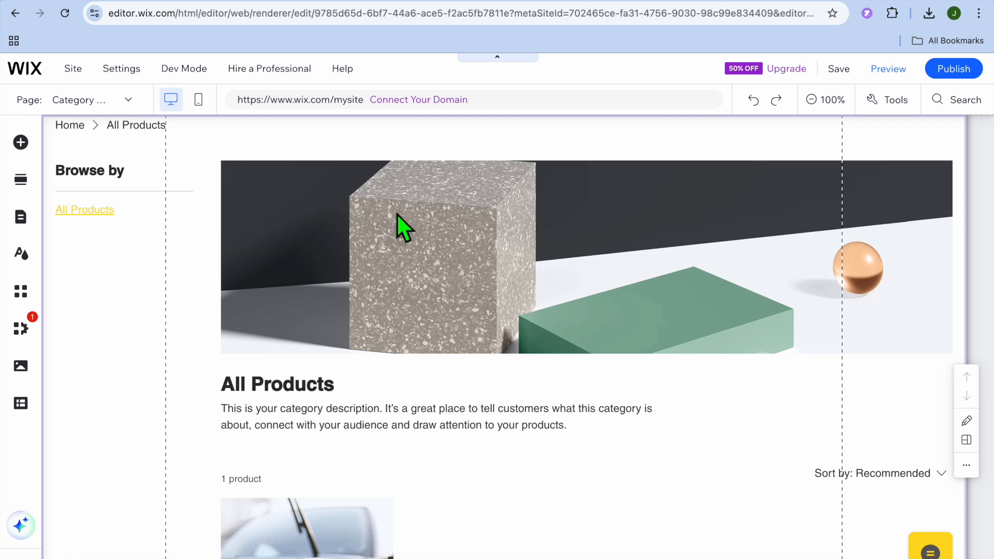
pyautogui.click(127, 101)
pyautogui.click(84, 147)
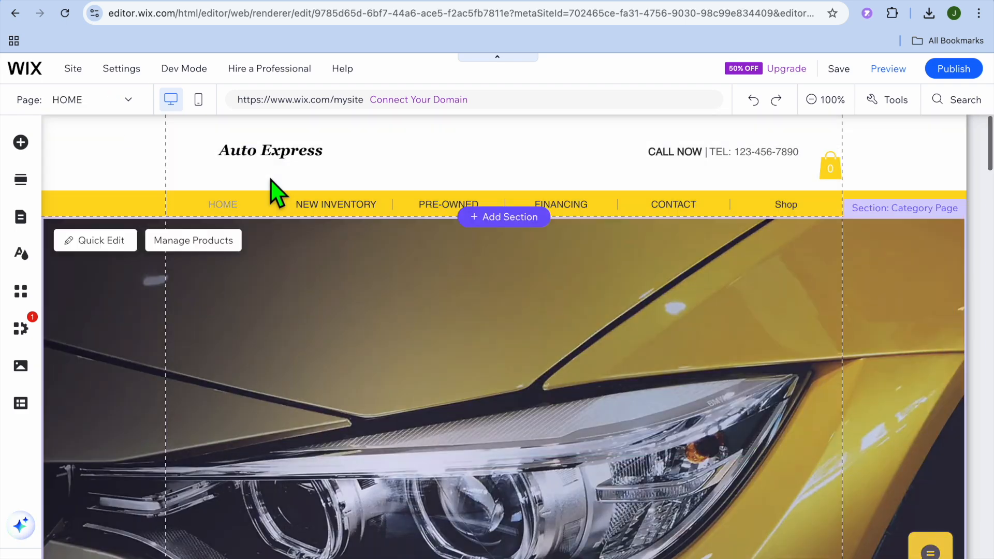
pyautogui.scroll(-5, 350, 311)
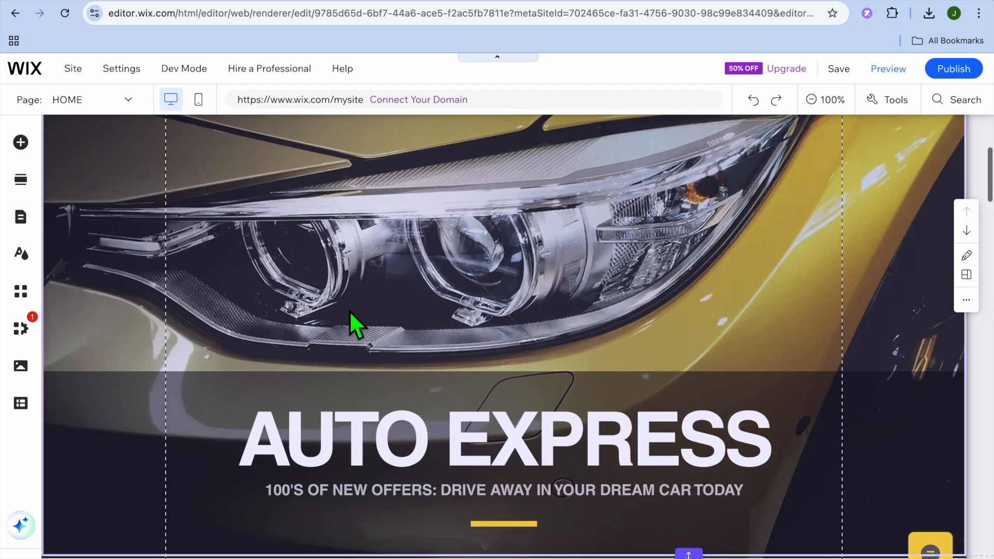
pyautogui.scroll(5, 349, 311)
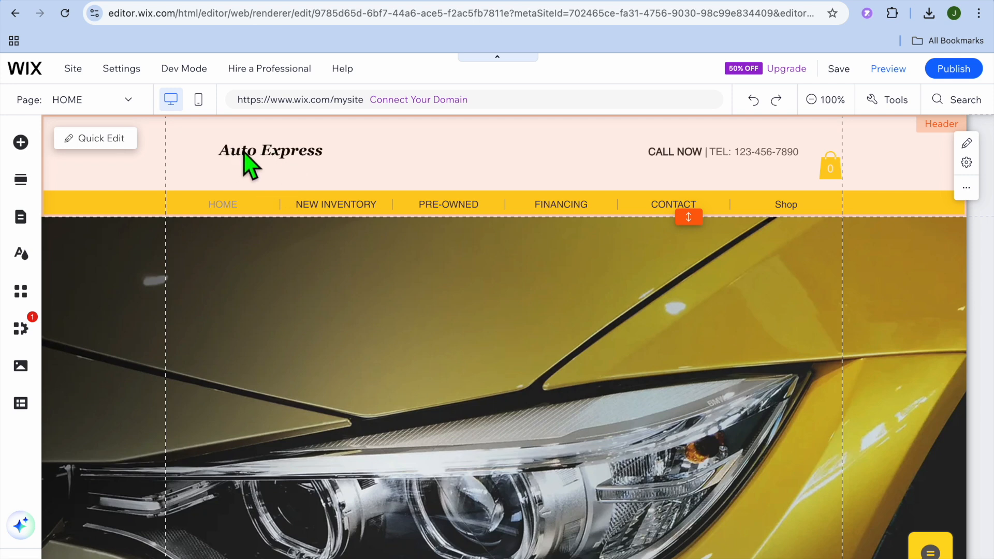
# Change the header title to JASON CARS and close the header's quick editing options.
pyautogui.click(98, 138)
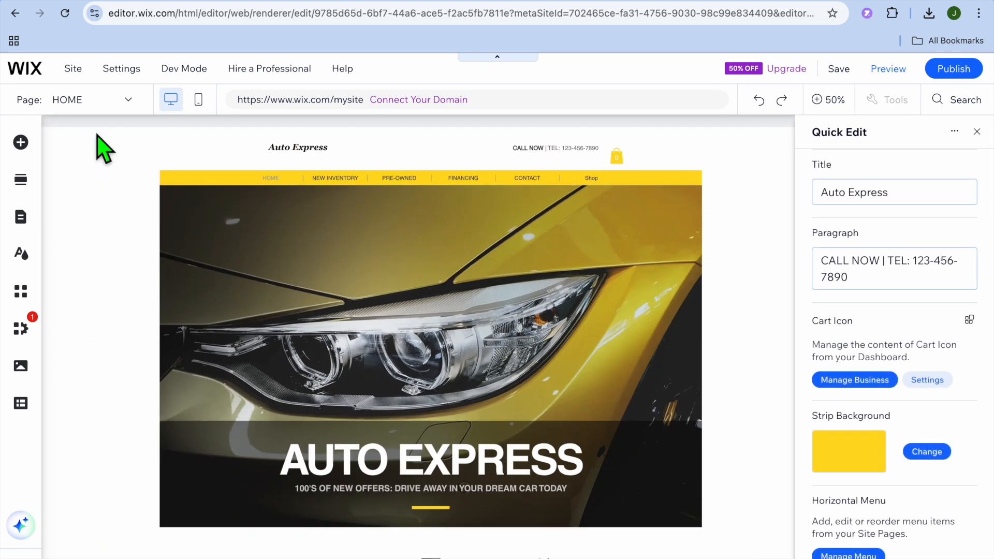
pyautogui.click(879, 196)
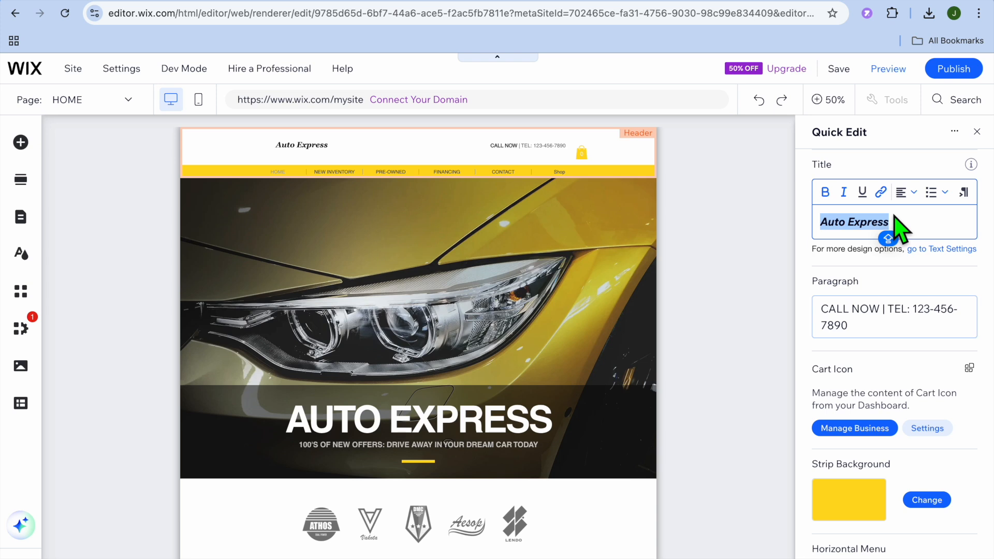
pyautogui.write('JASON CARS')
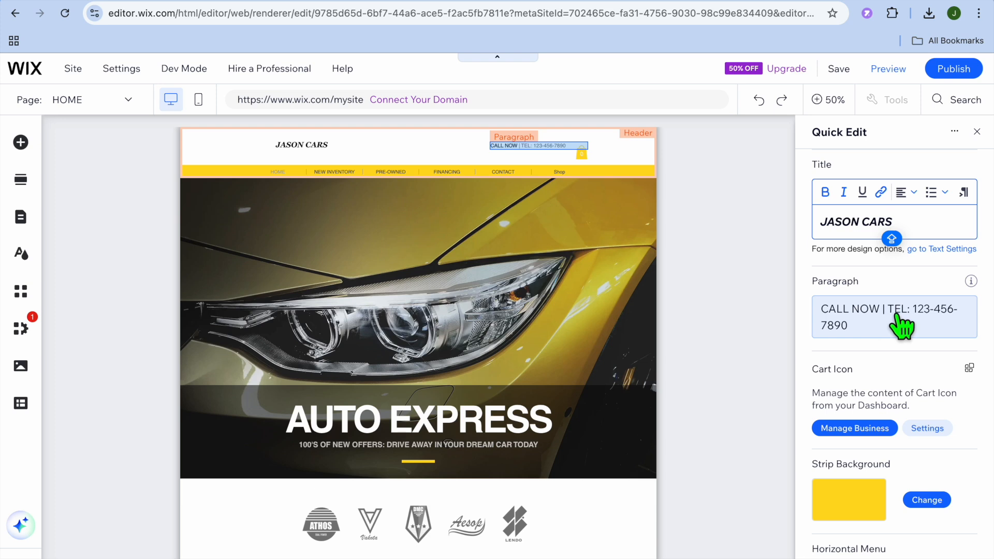
pyautogui.click(906, 285)
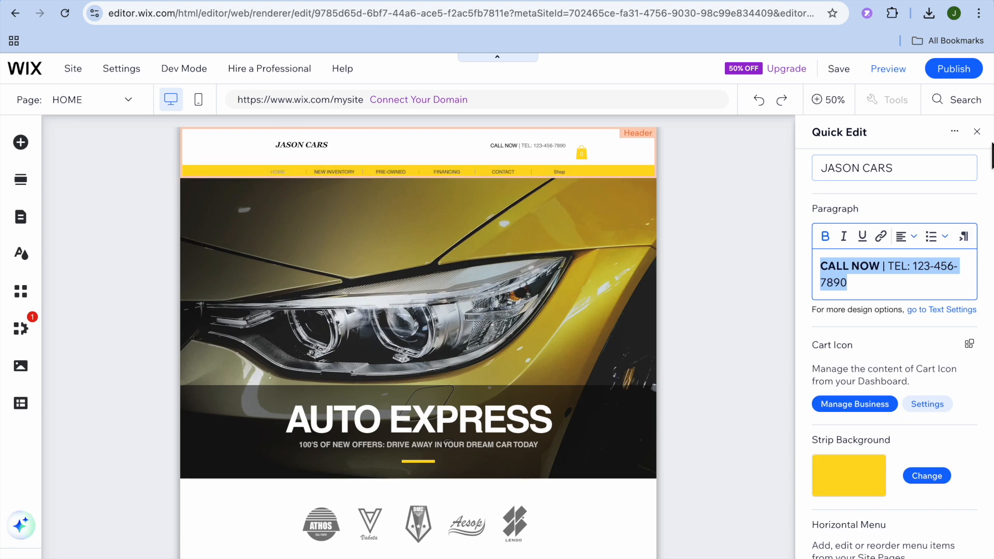
pyautogui.click(977, 132)
# Review the background and title options of the home page's welcome section.
pyautogui.scroll(-2, 763, 259)
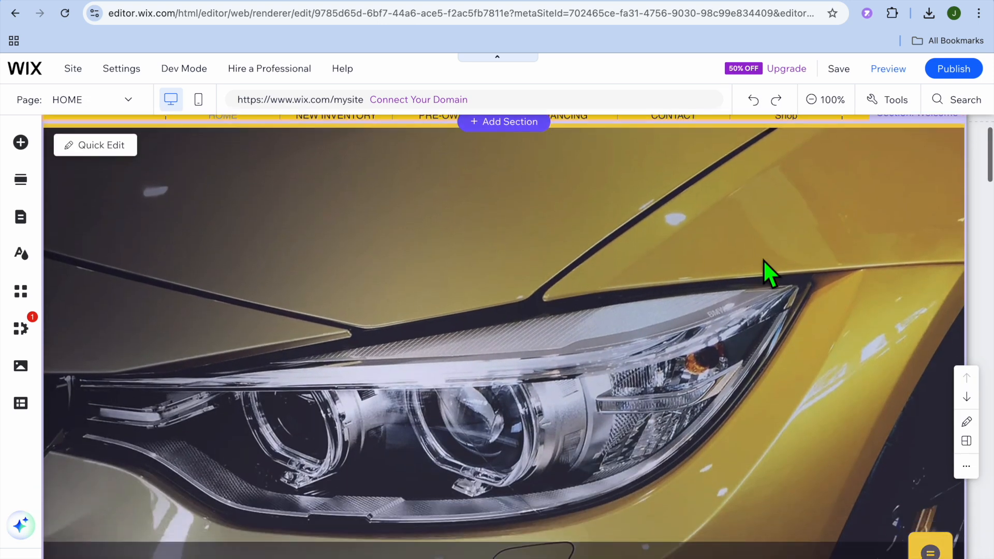
pyautogui.scroll(-3, 764, 259)
pyautogui.scroll(3, 763, 260)
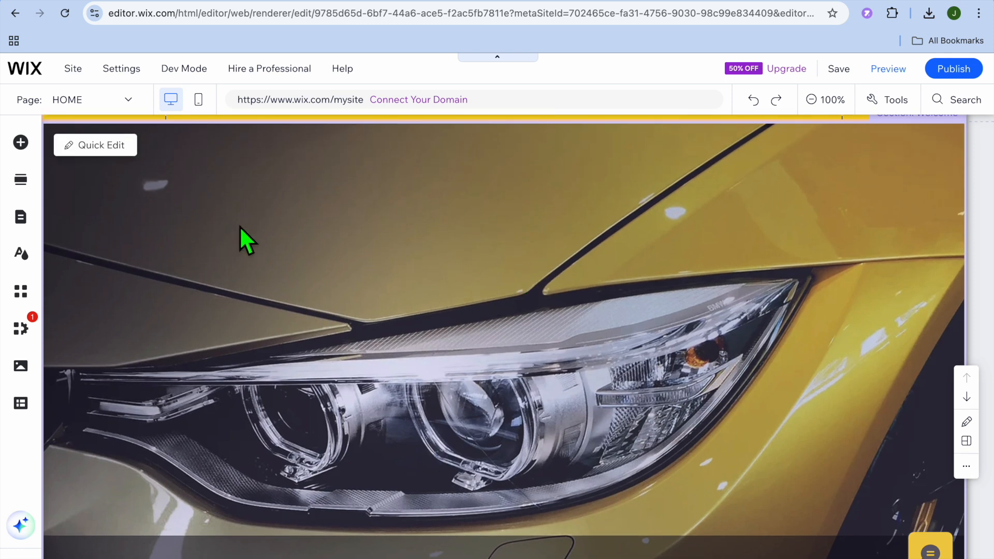
pyautogui.click(100, 146)
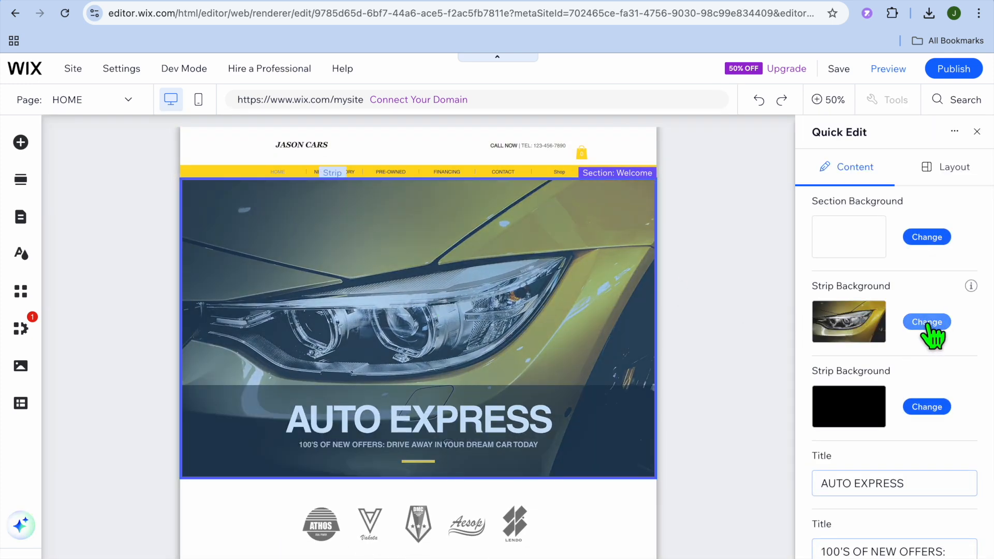
pyautogui.click(977, 132)
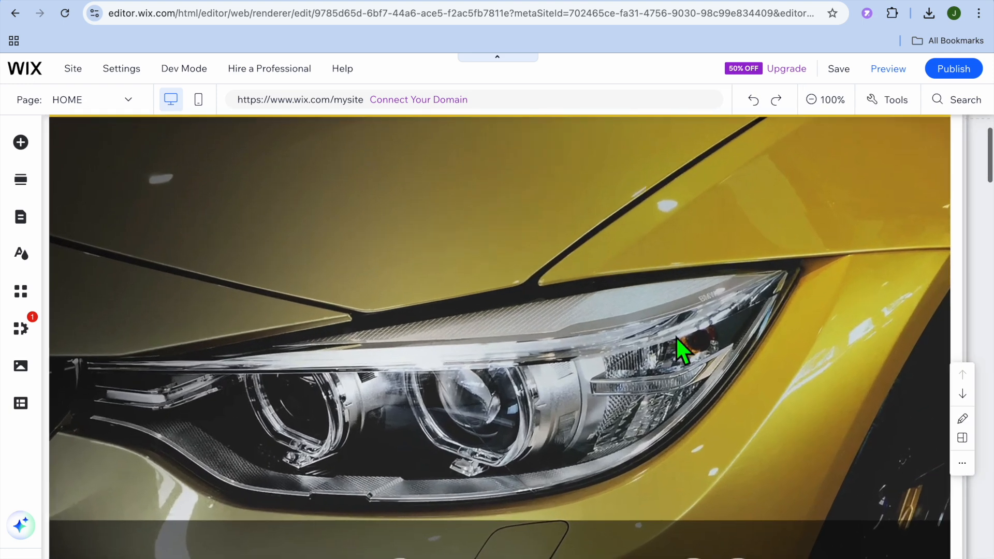
# Look through the home page's welcome text, brand logos, preowned and new inventory blocks, and Best Deals gallery.
pyautogui.scroll(-5, 669, 348)
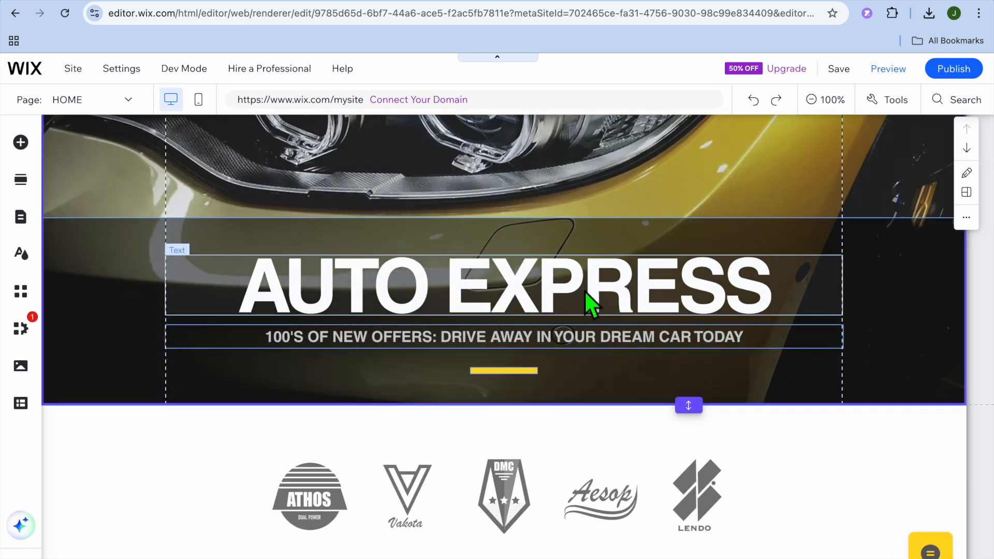
pyautogui.scroll(-1, 539, 294)
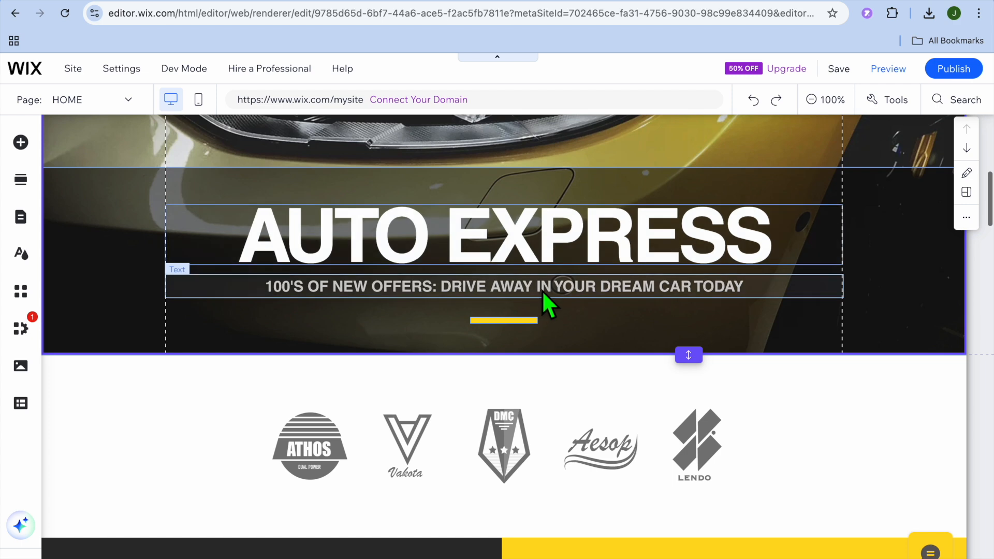
pyautogui.scroll(-2, 507, 259)
pyautogui.scroll(-10, 507, 260)
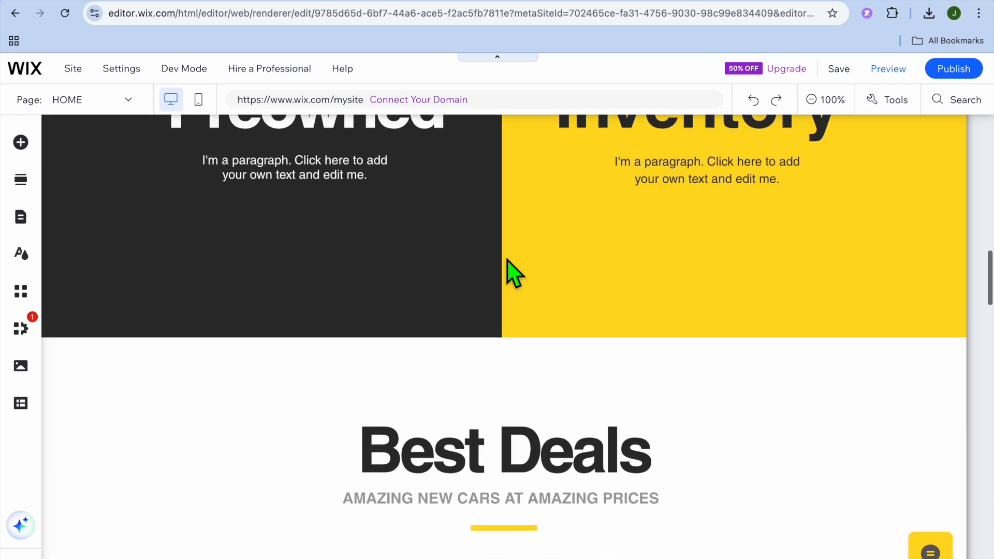
pyautogui.scroll(5, 513, 273)
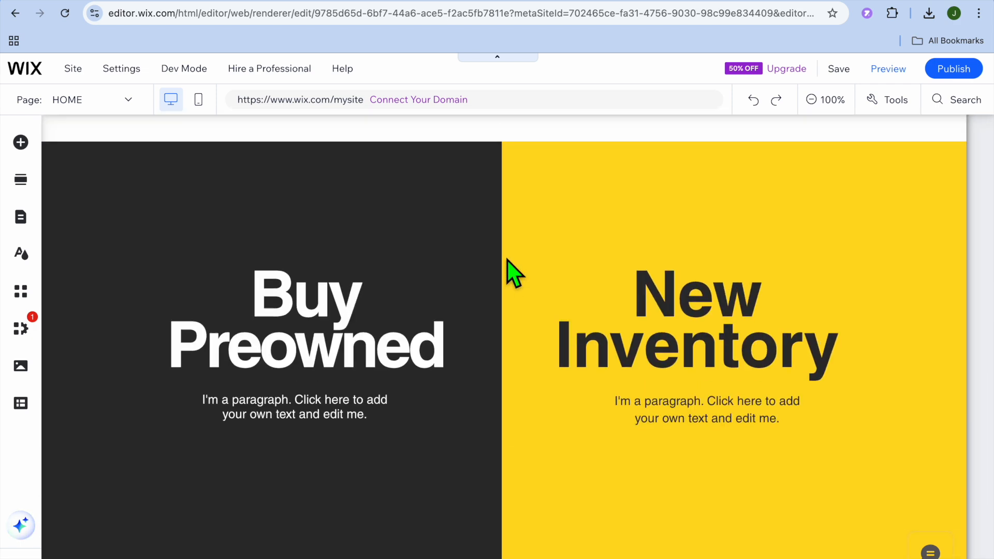
pyautogui.scroll(-10, 507, 259)
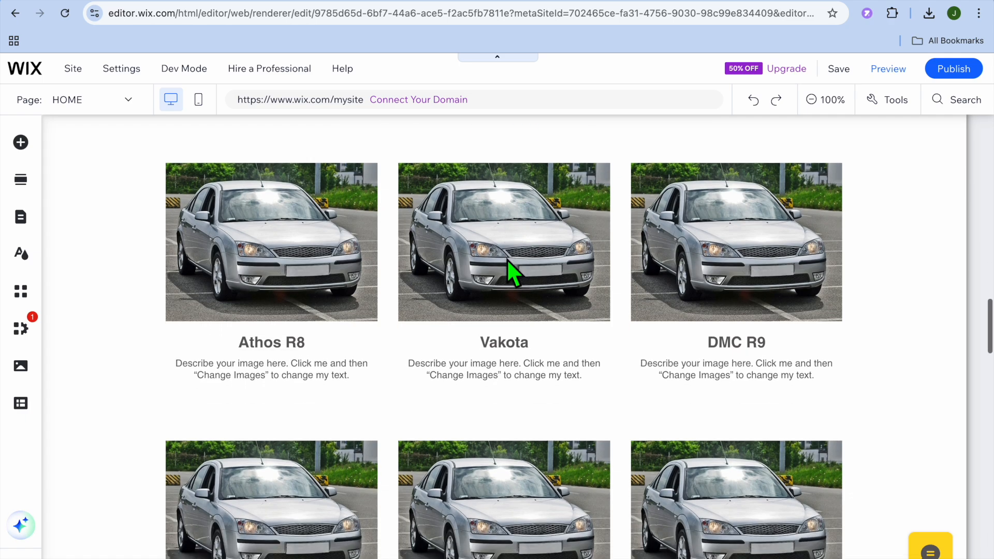
pyautogui.scroll(-10, 508, 259)
pyautogui.scroll(6, 508, 259)
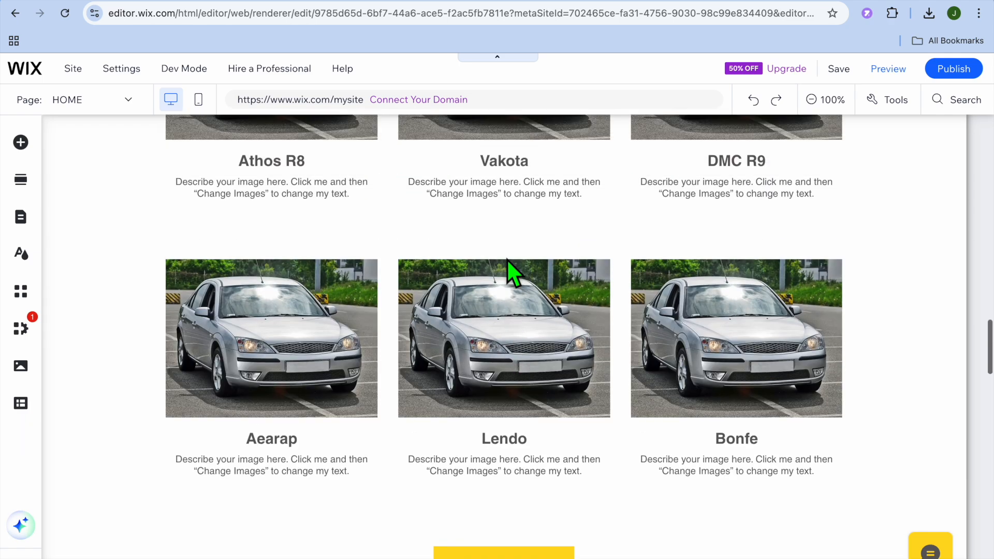
pyautogui.scroll(6, 508, 260)
# Review the Best Deals section's quick editing options for background, titles, gallery and button, then close them.
pyautogui.click(418, 293)
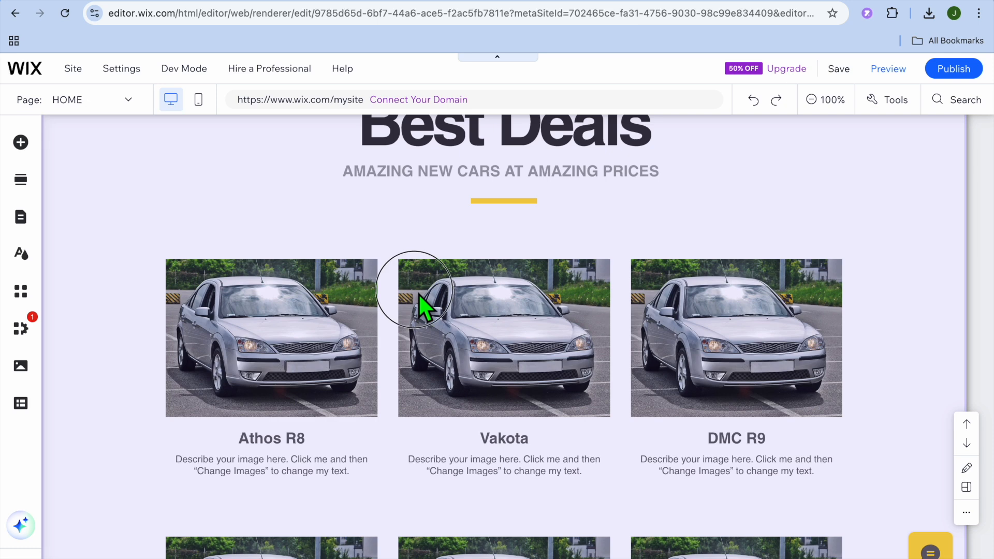
pyautogui.scroll(3, 419, 295)
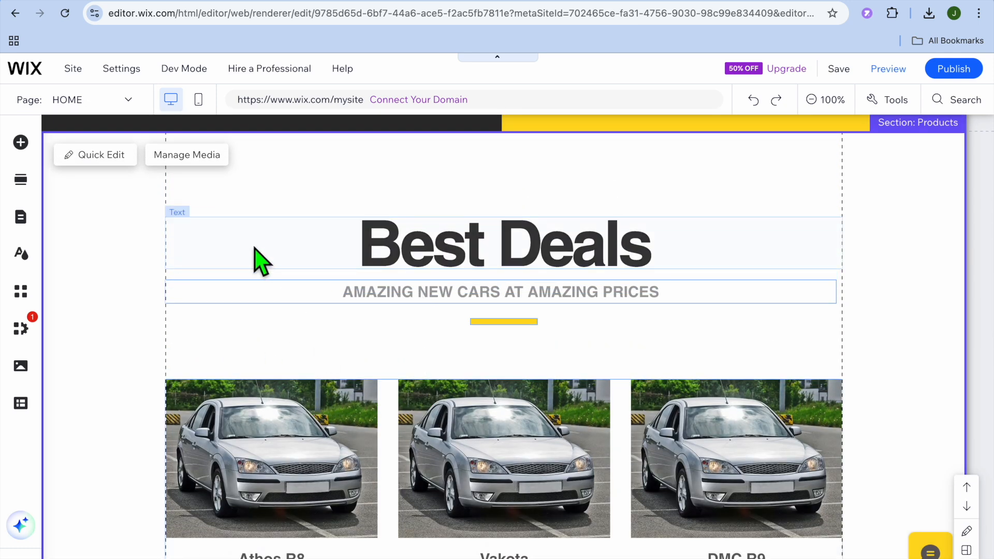
pyautogui.click(102, 154)
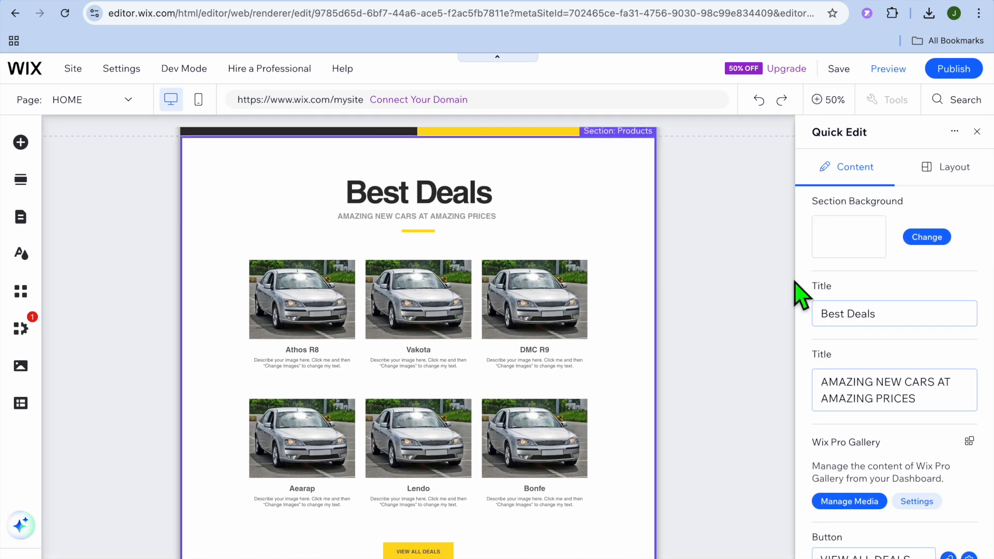
pyautogui.scroll(-1, 885, 327)
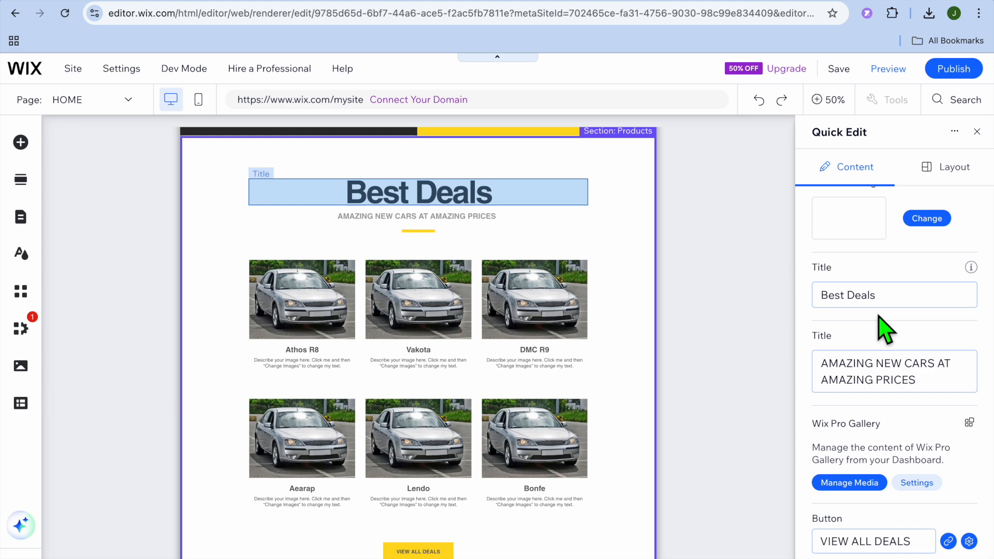
pyautogui.scroll(1, 885, 327)
pyautogui.scroll(-1, 885, 327)
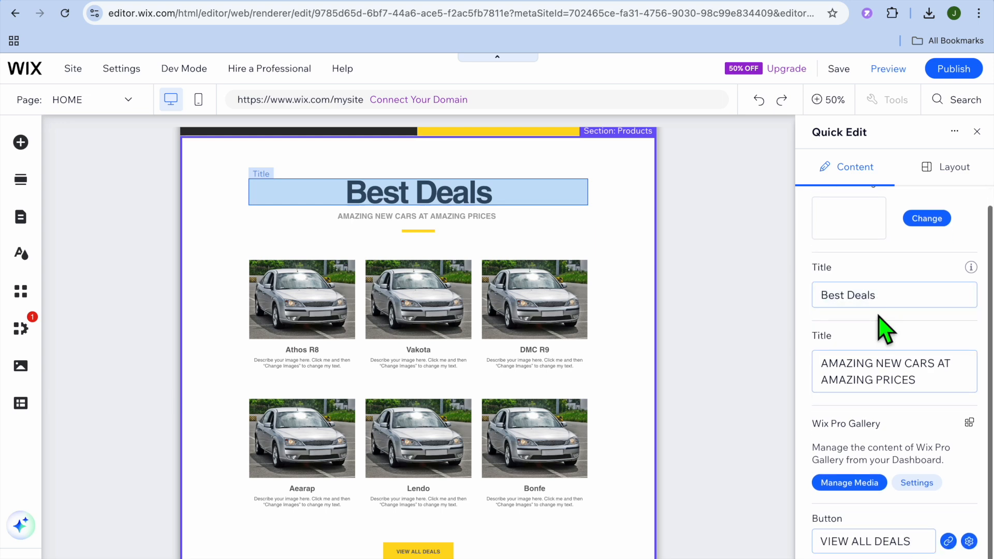
pyautogui.click(977, 132)
# Check the link settings of the VIEW ALL DEALS button below the gallery and close them without changes.
pyautogui.scroll(-10, 674, 364)
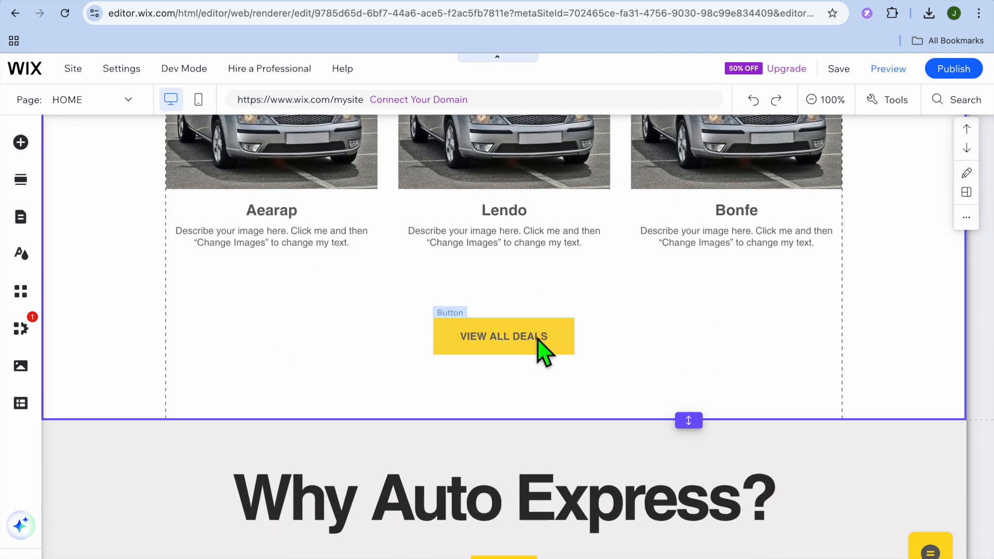
pyautogui.click(536, 347)
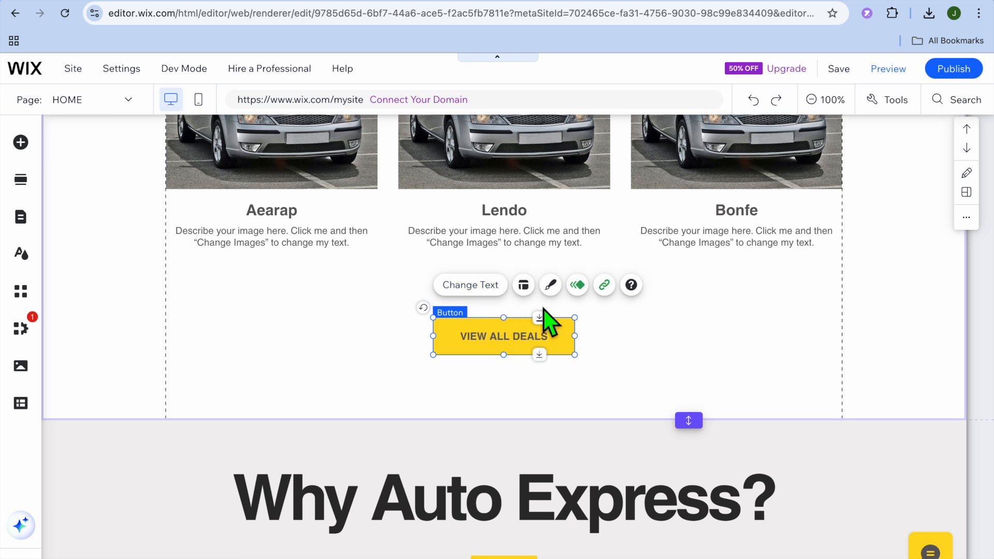
pyautogui.click(605, 285)
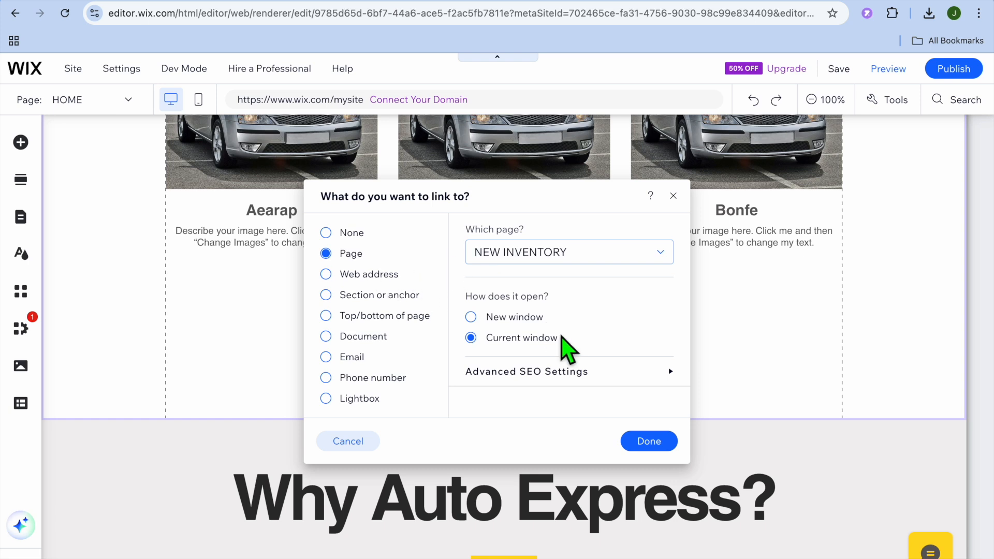
pyautogui.click(673, 196)
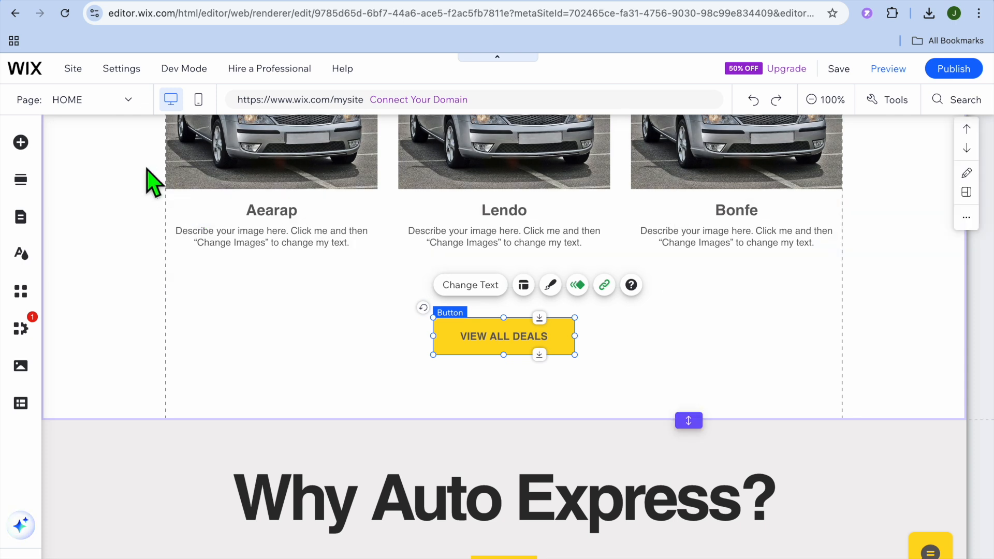
# Switch from the HOME page to the FINANCING page and close the site pages list.
pyautogui.click(24, 220)
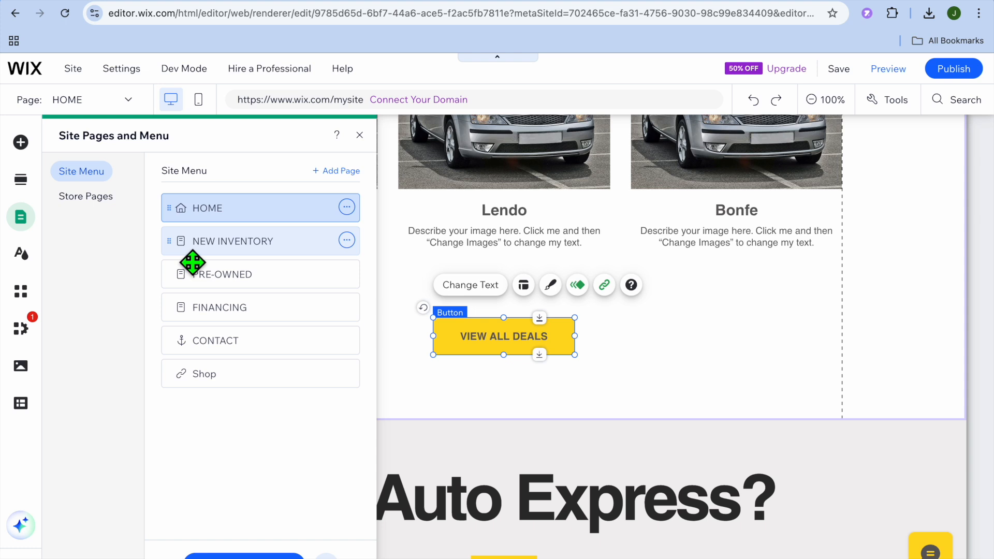
pyautogui.click(265, 288)
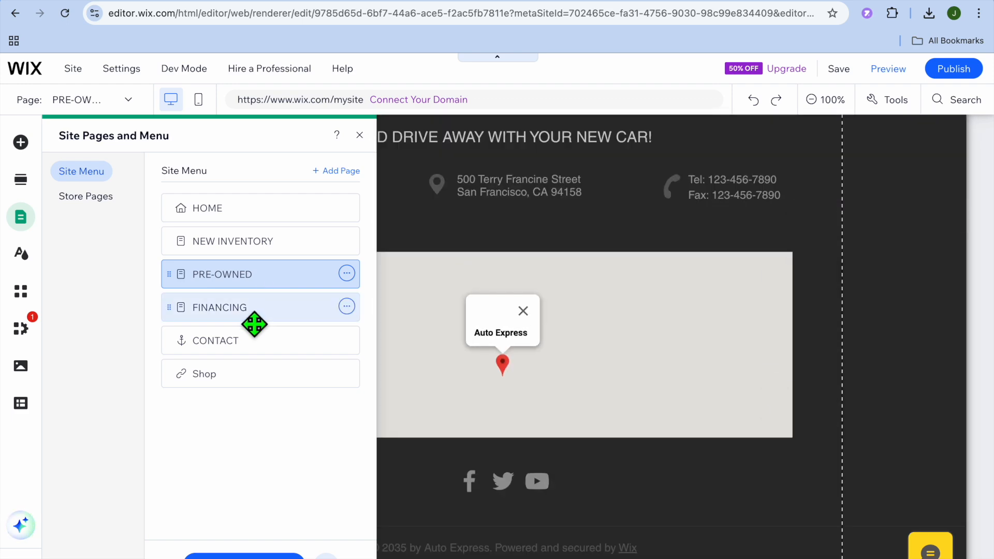
pyautogui.click(242, 312)
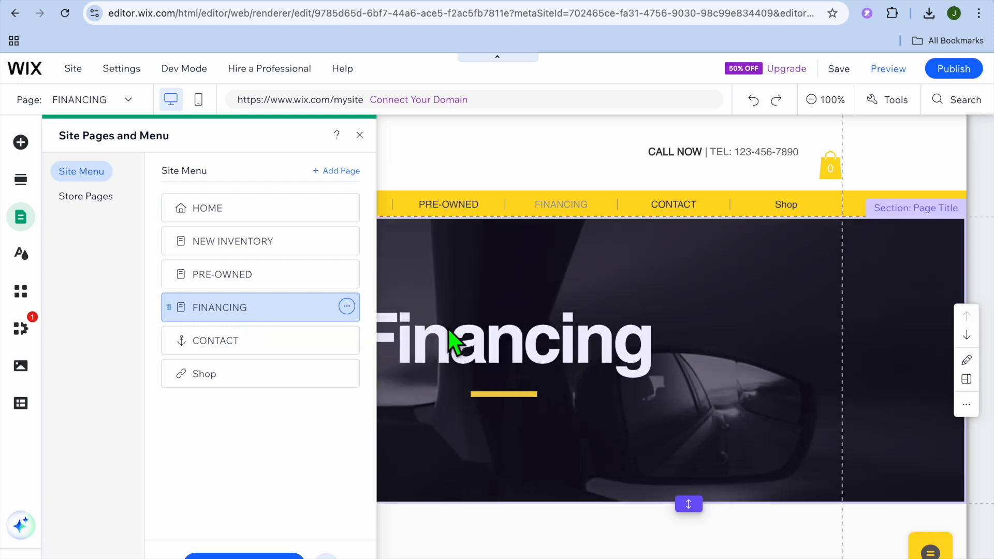
pyautogui.click(451, 339)
# Look through the Financing page's feature icons, loan heading, paragraphs and the blocks below them.
pyautogui.scroll(-8, 274, 267)
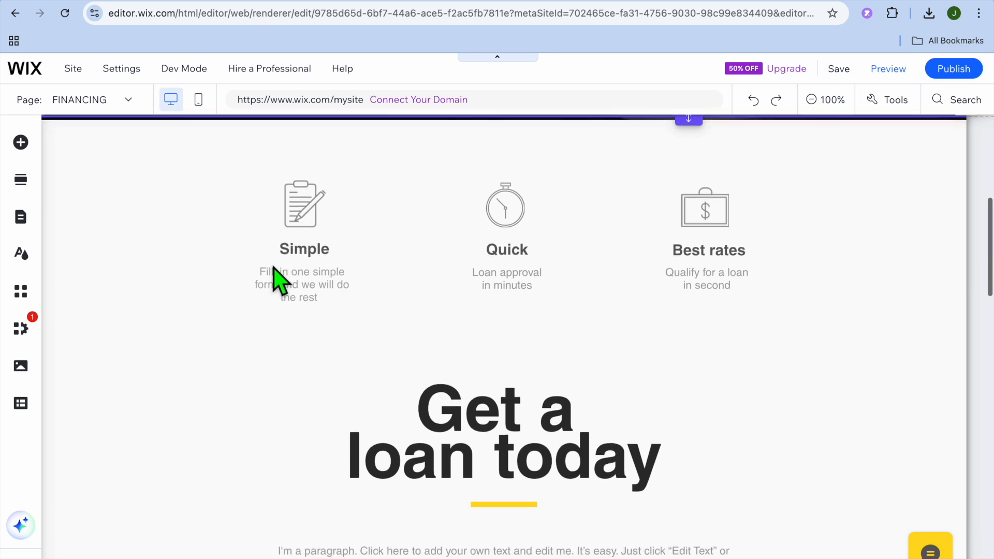
pyautogui.scroll(-1, 273, 267)
pyautogui.scroll(-4, 273, 268)
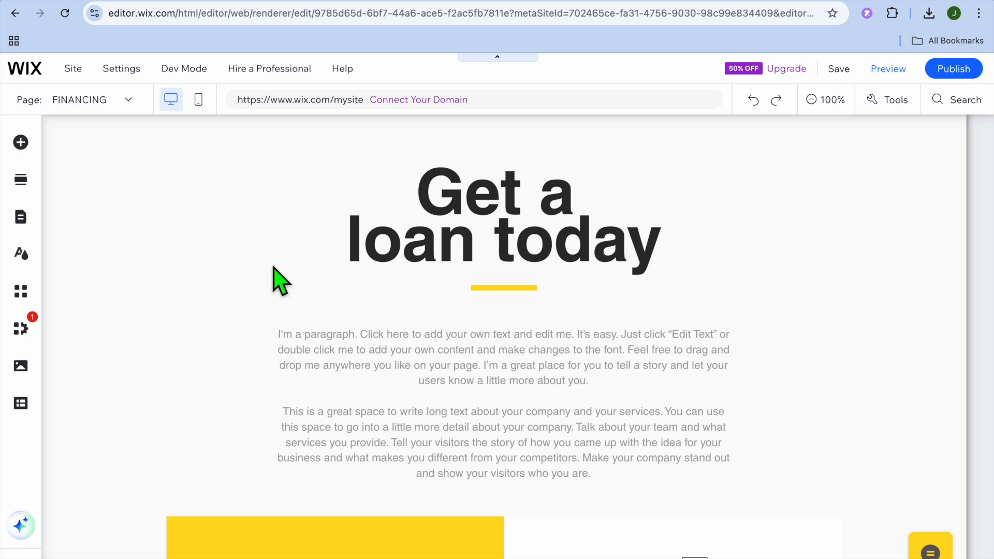
pyautogui.scroll(-14, 273, 266)
pyautogui.scroll(-8, 273, 266)
pyautogui.scroll(20, 272, 266)
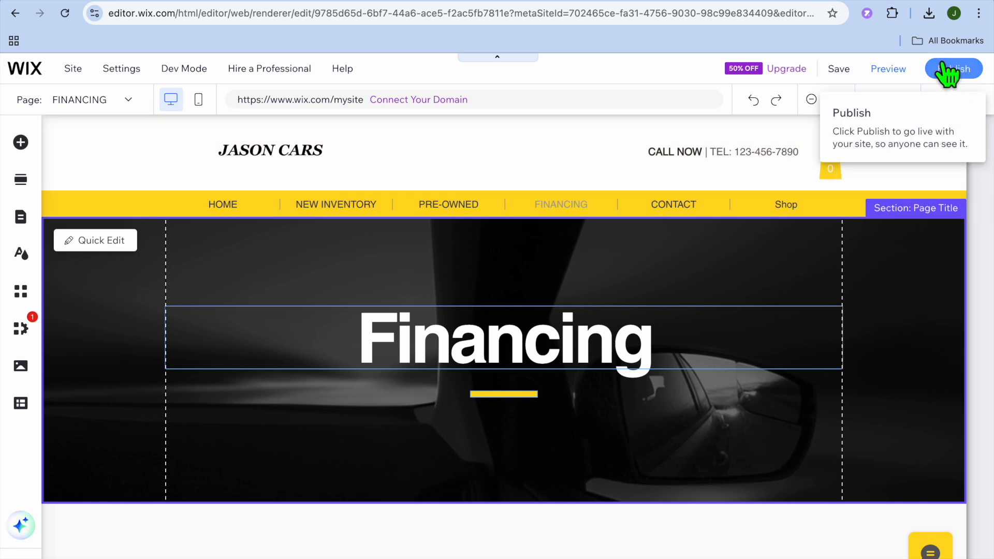
# Open the preview of the site from the Financing page.
pyautogui.click(891, 70)
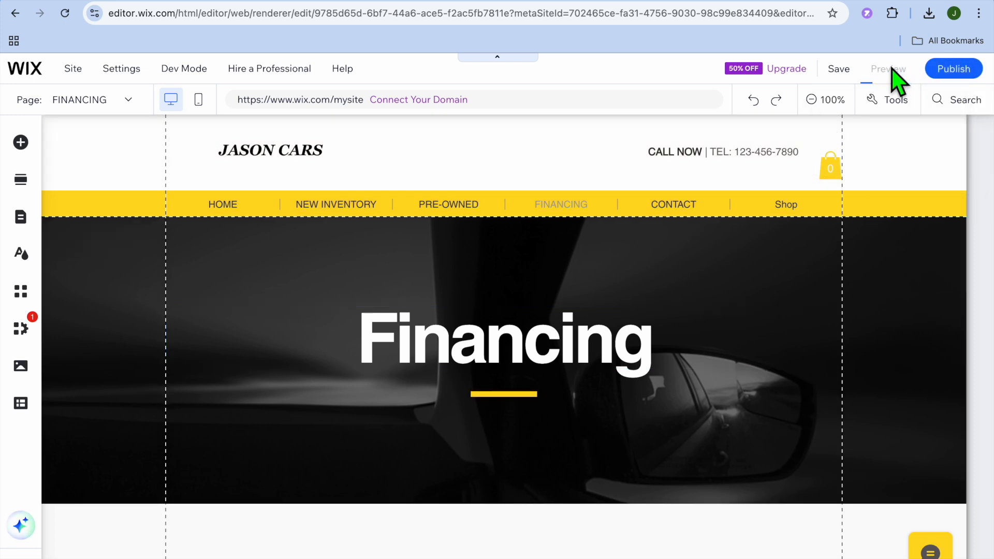